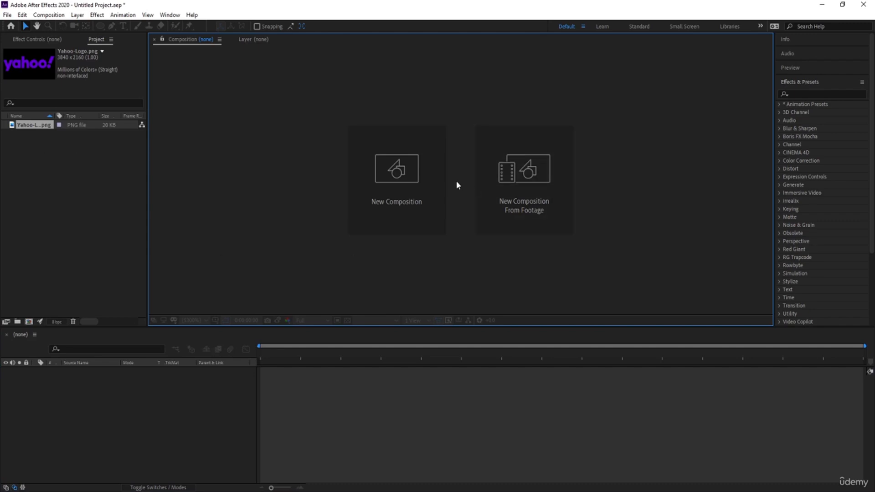
Create a new composition named Main Animation
click(408, 166)
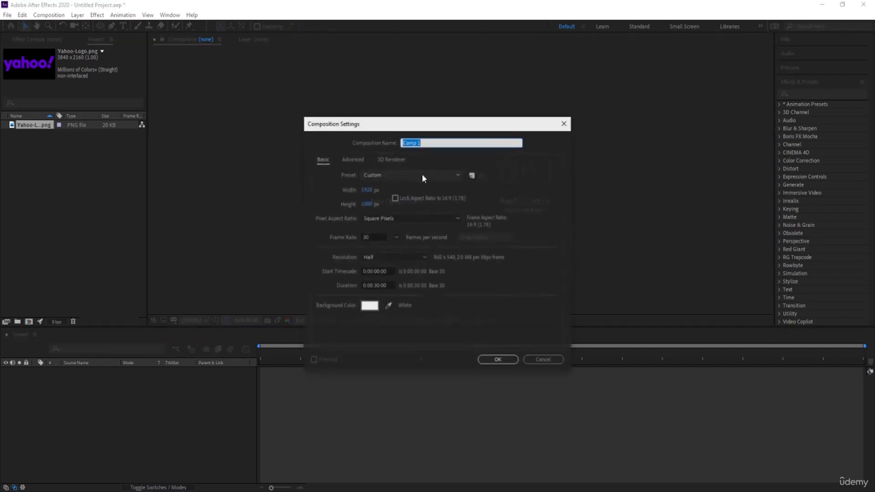
text(Main Animation)
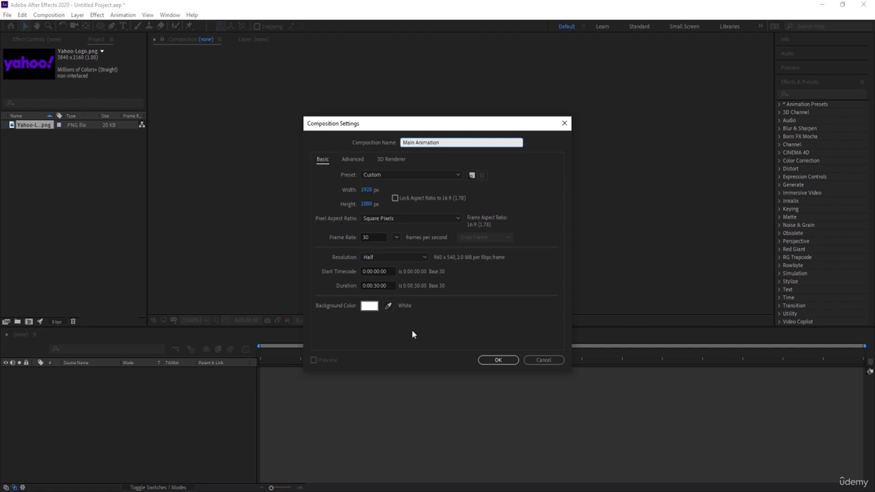
click(498, 359)
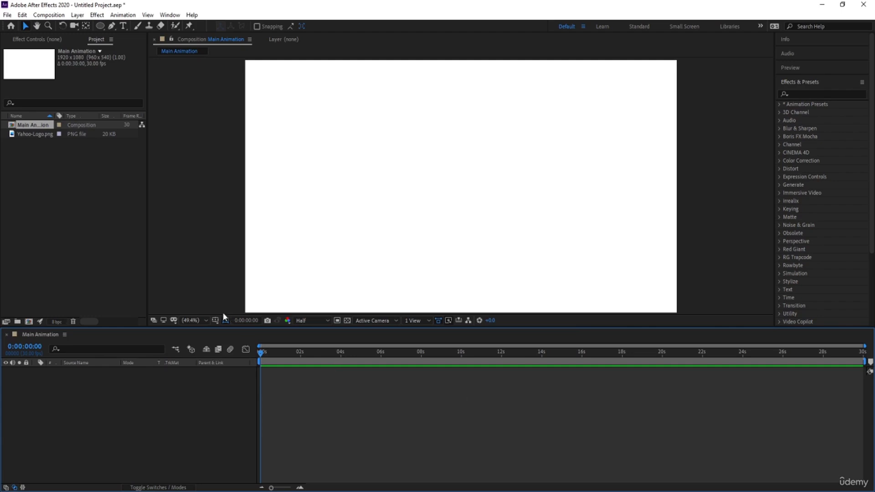
Turn on the Title/Action Safe guides in the composition viewer
click(225, 321)
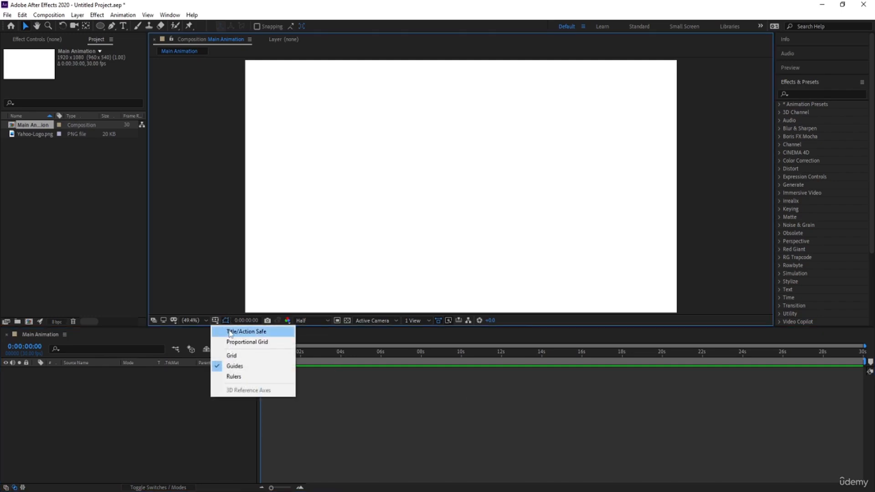
click(230, 332)
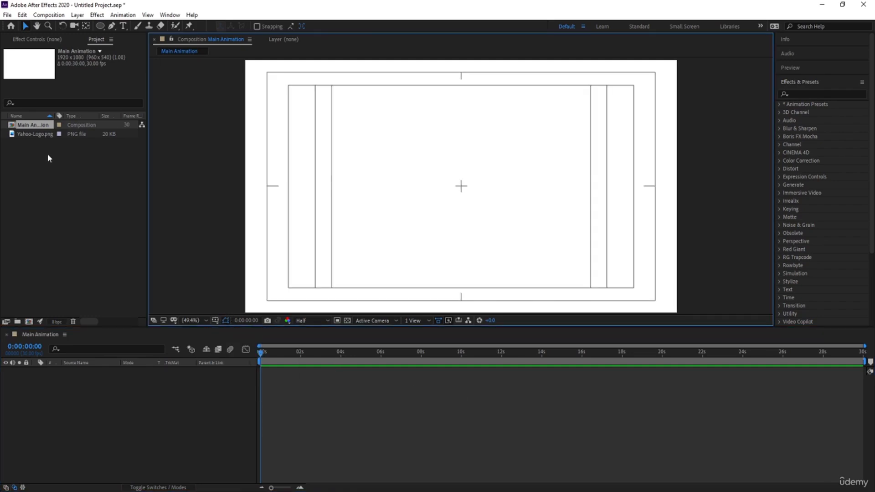
Add Yahoo-Logo.png to the composition and scale the logo layer to 17%
click(42, 139)
drag(38, 136, 147, 381)
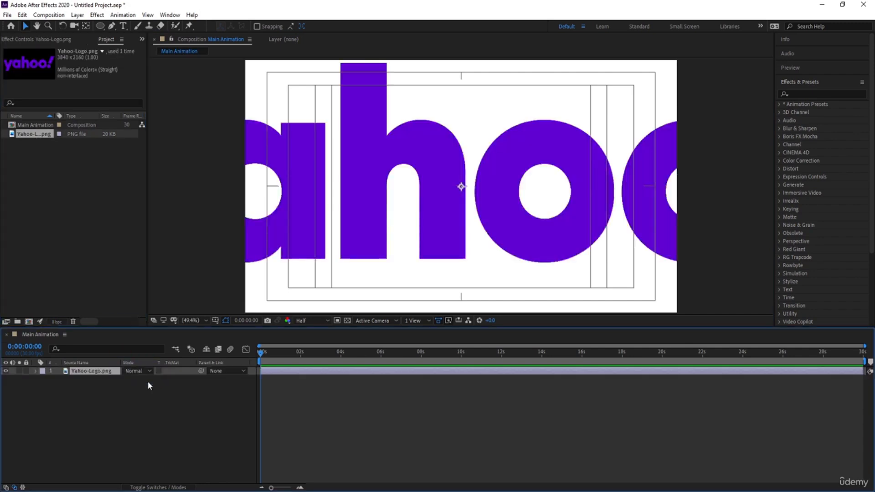
key(s)
mouse_move(136, 379)
mouse_down()
mouse_move(105, 384)
mouse_move(128, 380)
mouse_up()
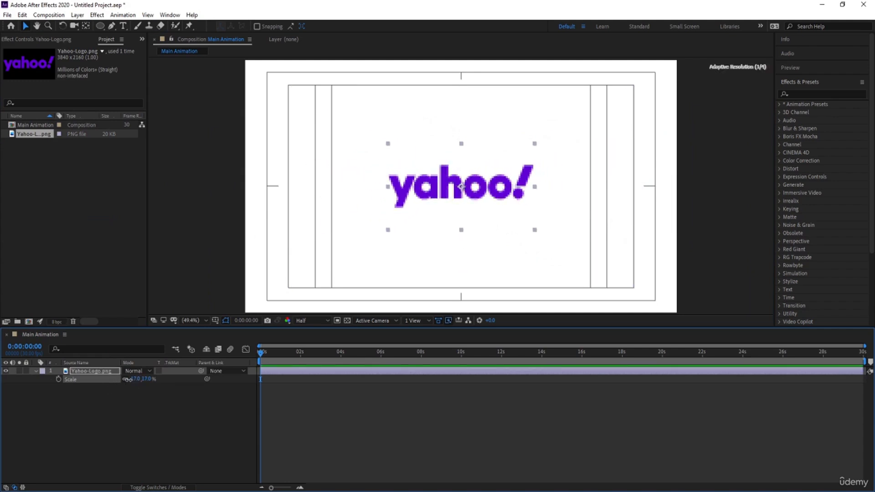
click(102, 402)
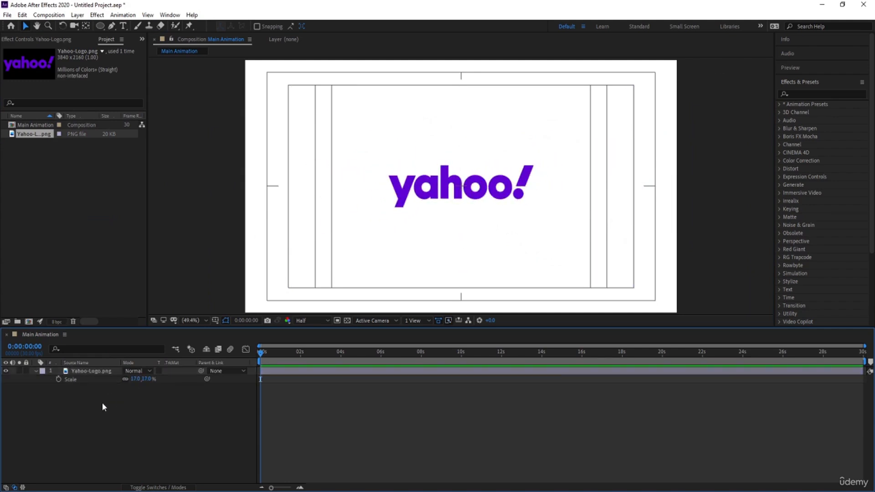
With the Ellipse tool, draw a circle over the logo's first 'o', filled with the logo's purple sampled by eyedropper (5F01D1)
drag(101, 26, 147, 46)
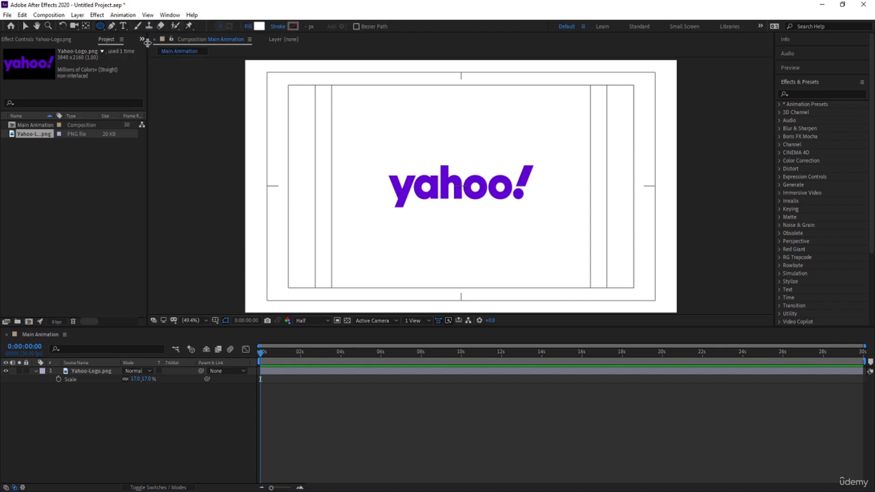
click(259, 26)
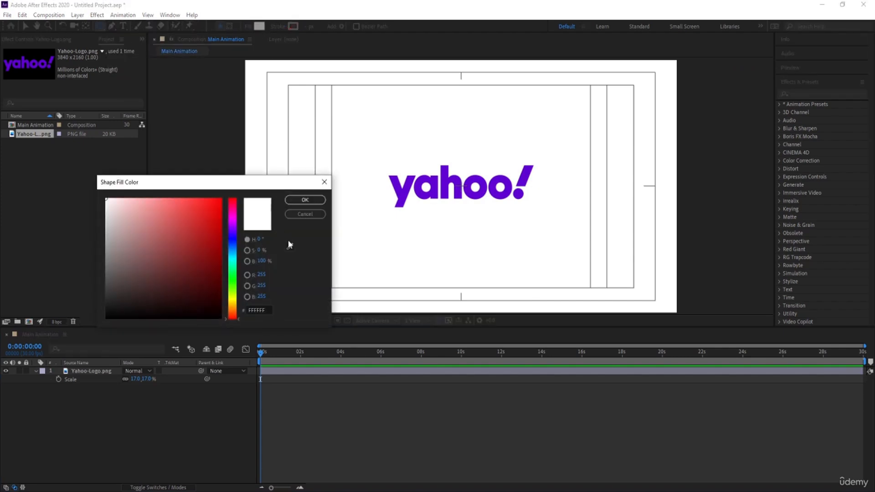
click(289, 245)
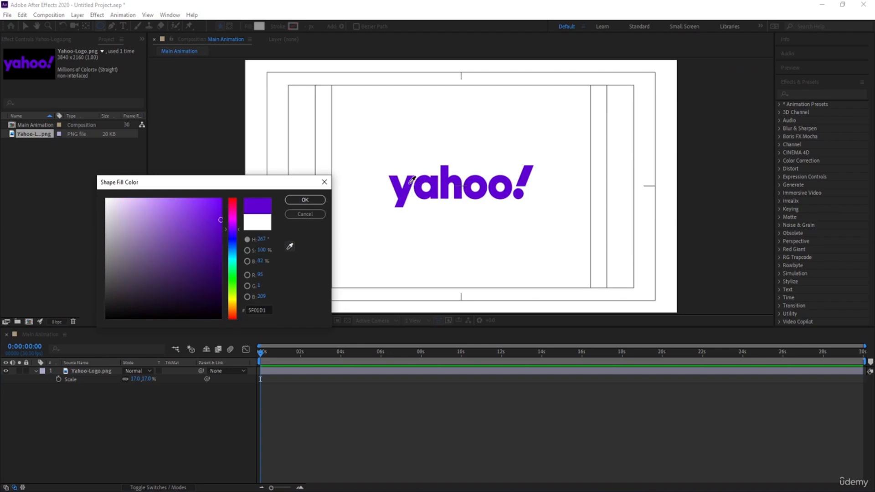
click(415, 187)
click(301, 201)
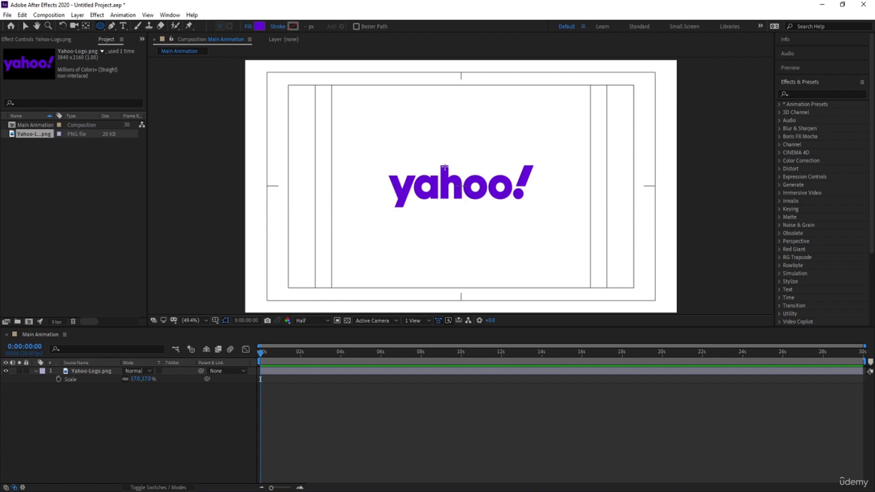
drag(444, 167, 488, 207)
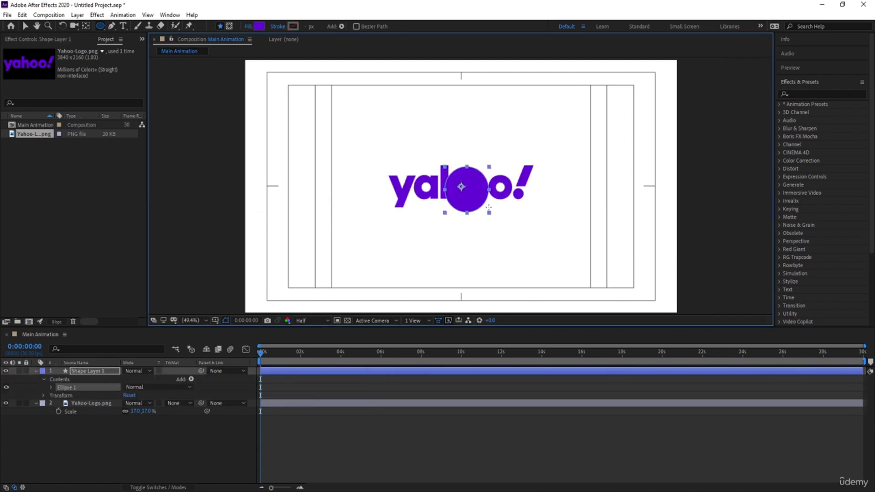
Center the circle's anchor point on its content and align the shape layer to the composition's horizontal and vertical center
click(64, 431)
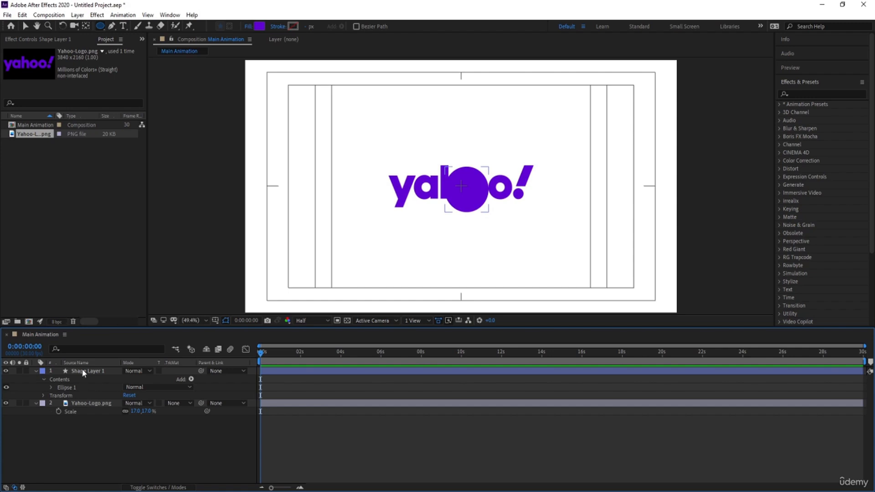
click(83, 372)
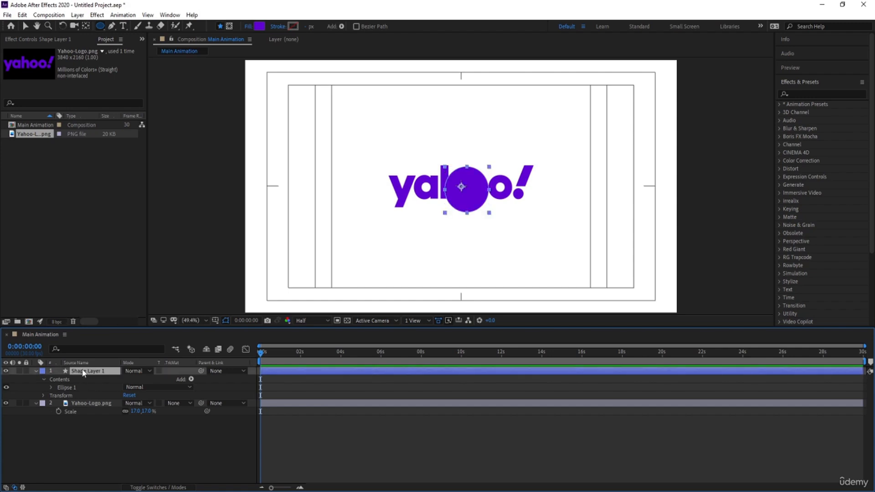
key(ctrl+alt+Home)
click(788, 83)
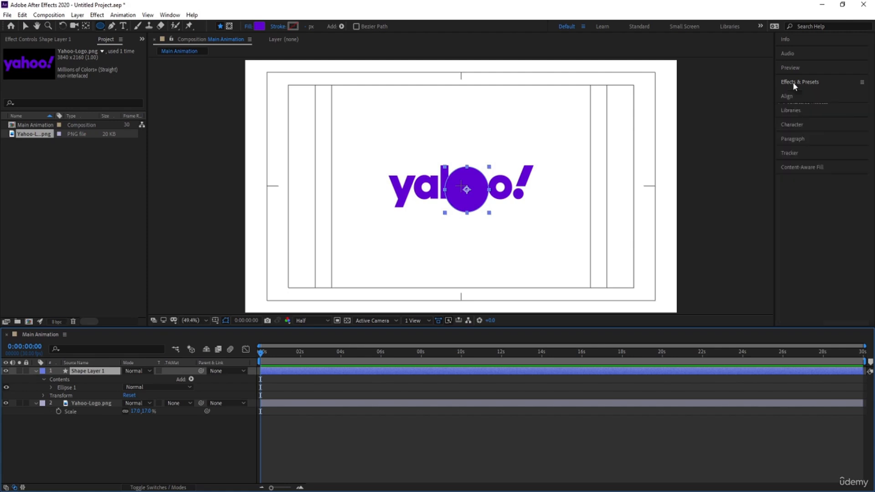
click(792, 97)
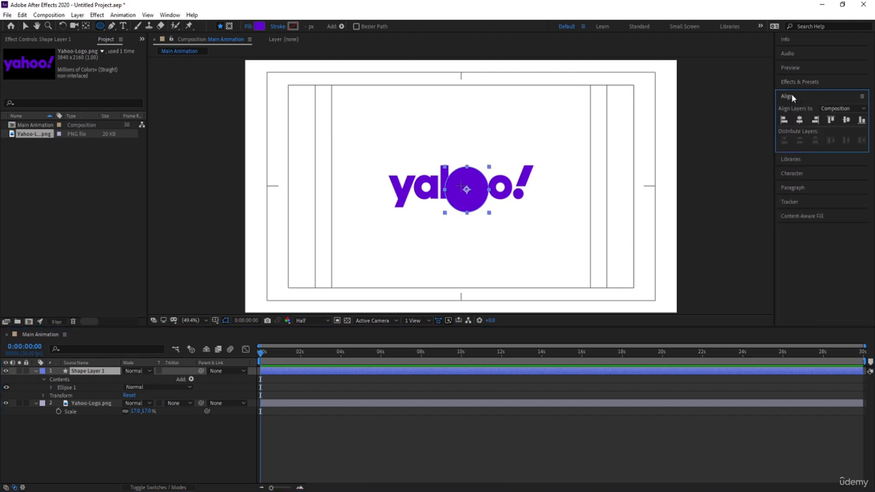
click(799, 120)
click(846, 120)
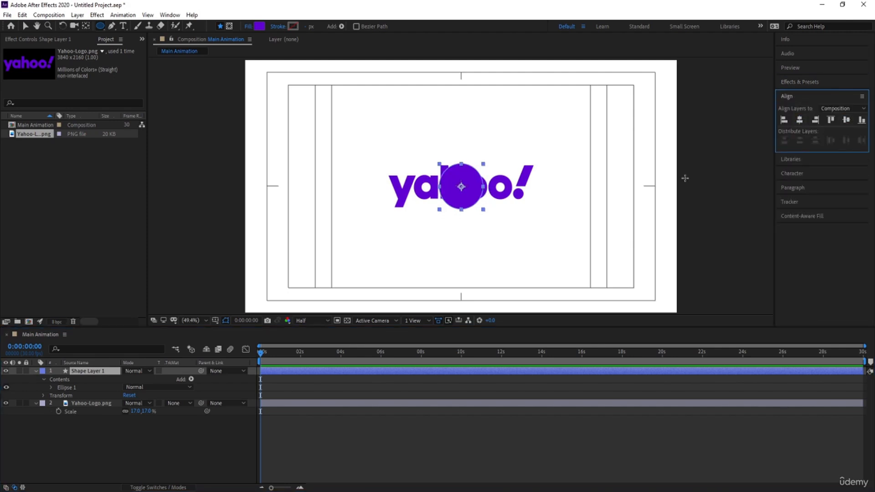
Hide and lock the Yahoo-Logo.png layer
click(93, 403)
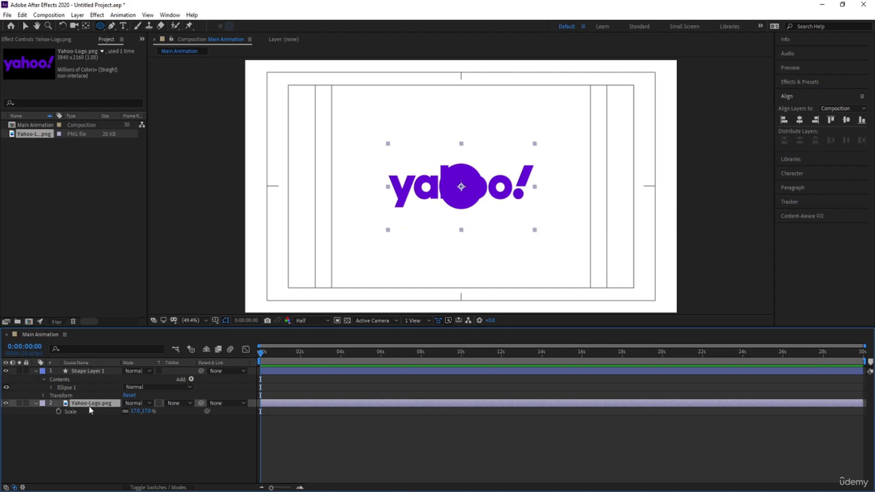
click(6, 403)
click(26, 403)
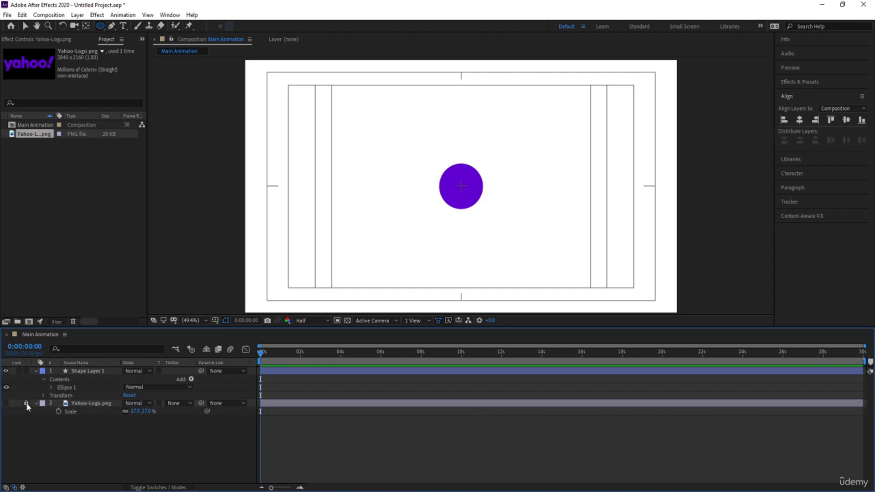
Show the shape layer's Position property and separate it into X and Y dimensions
click(96, 386)
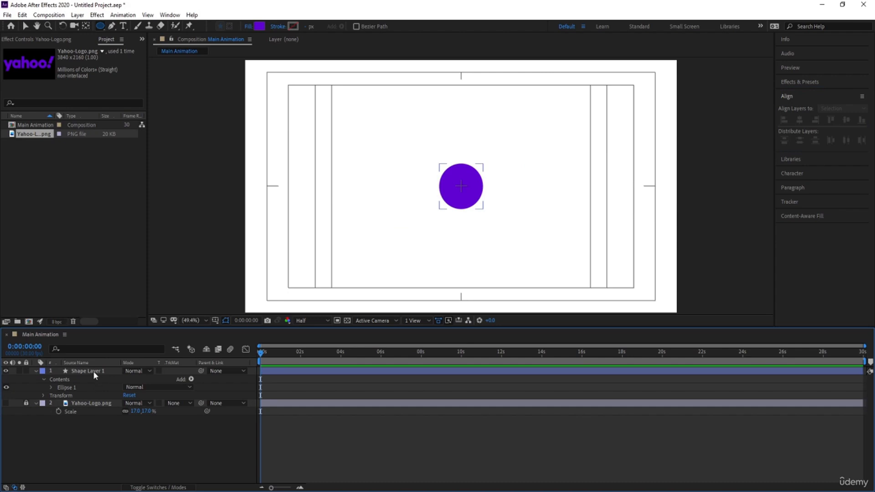
click(93, 371)
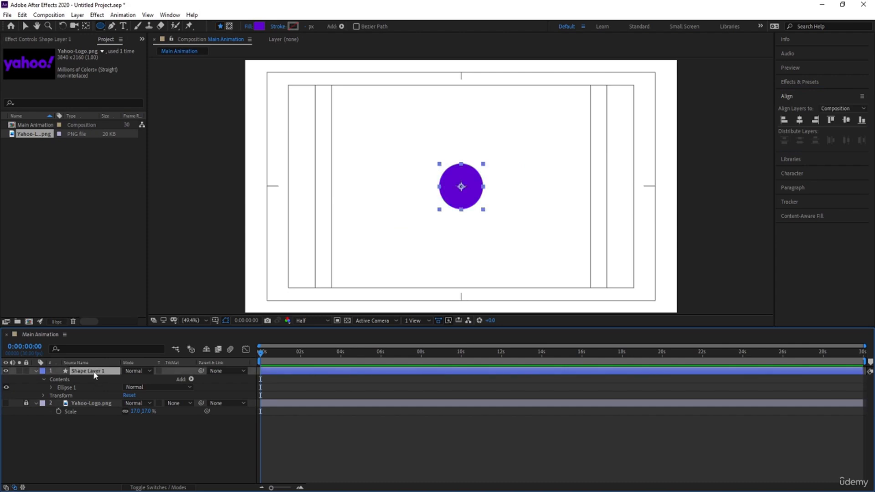
key(p)
key(Return)
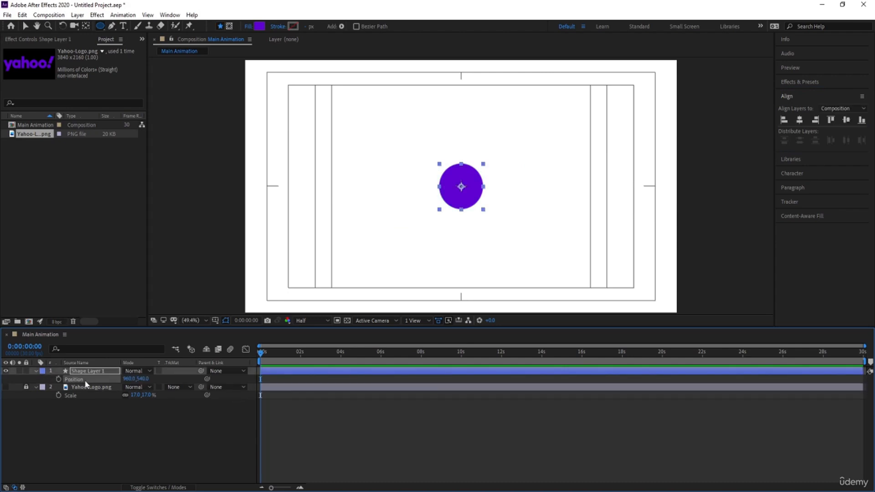
right_click(86, 383)
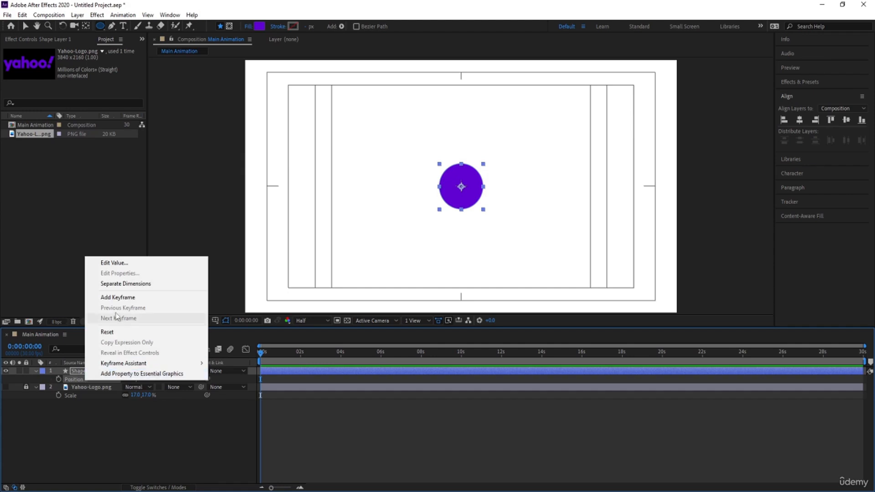
click(116, 285)
click(105, 429)
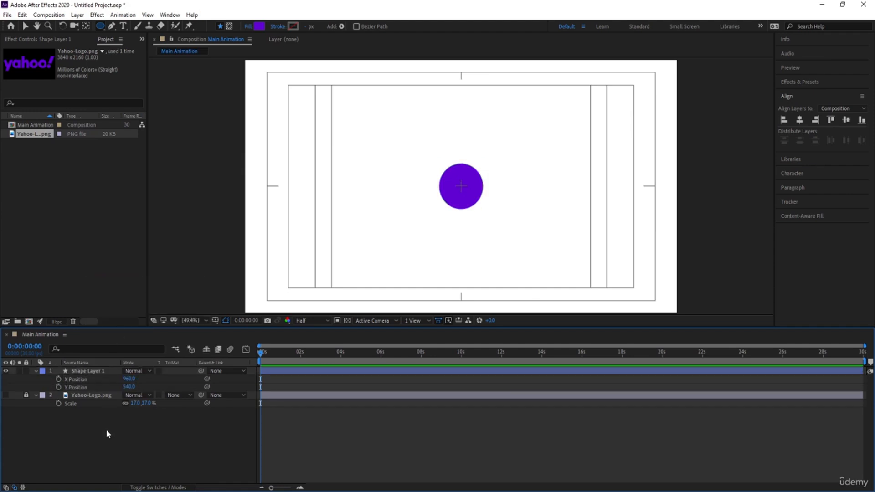
Set a Y Position keyframe on the circle at 0:00:01:20
key(equal)
key(equal)
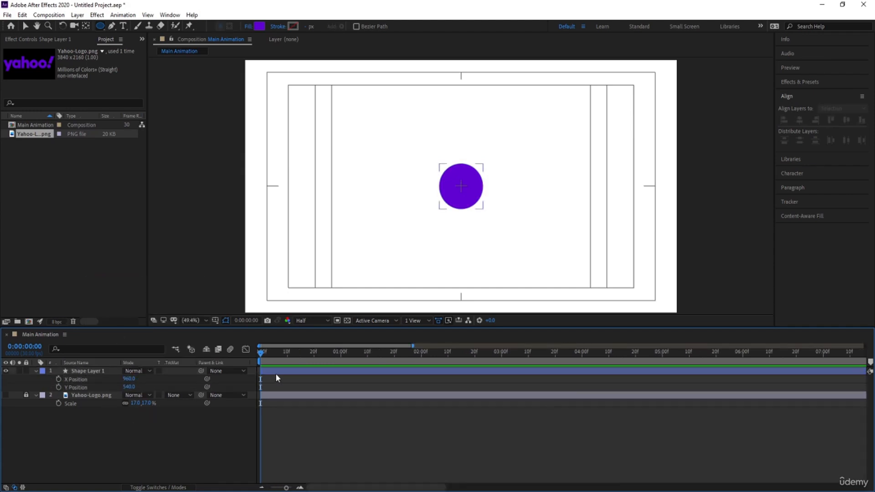
click(393, 359)
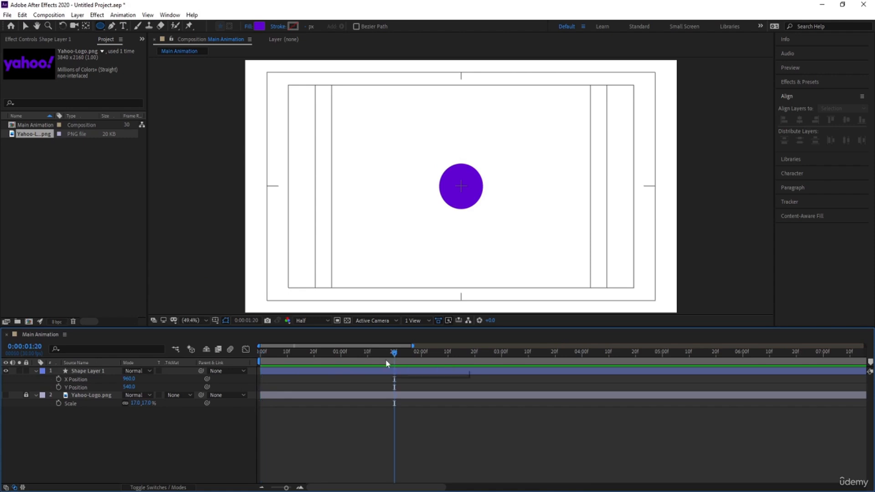
click(59, 386)
Keyframe the circle's Y Position at 284 at 0:00:01:00 and at 945 at the composition start
drag(360, 357, 343, 358)
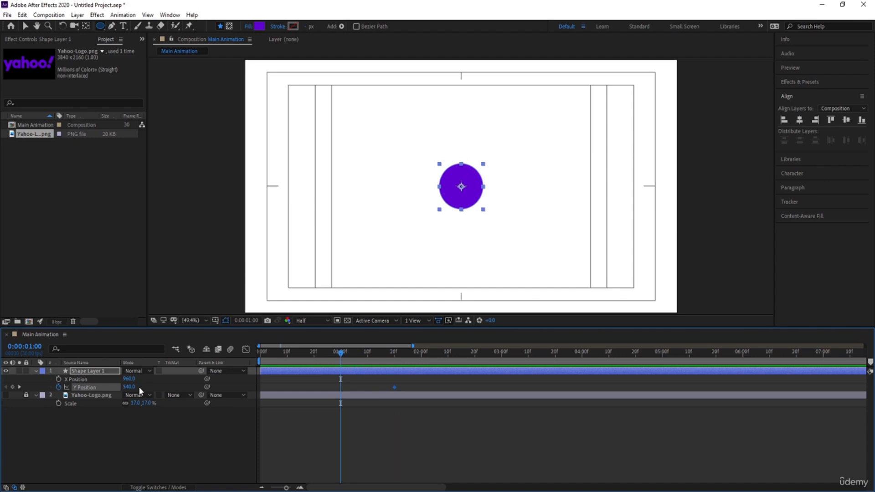
drag(128, 387, 5, 372)
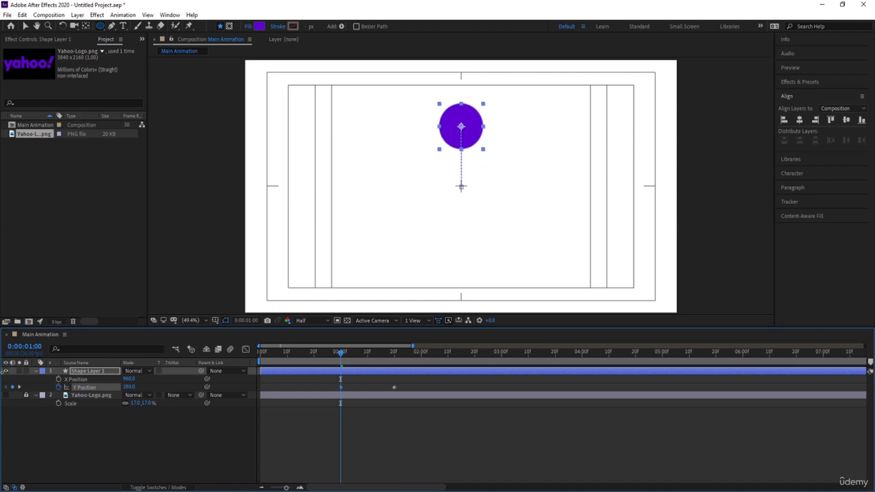
drag(129, 386, 185, 331)
key(Home)
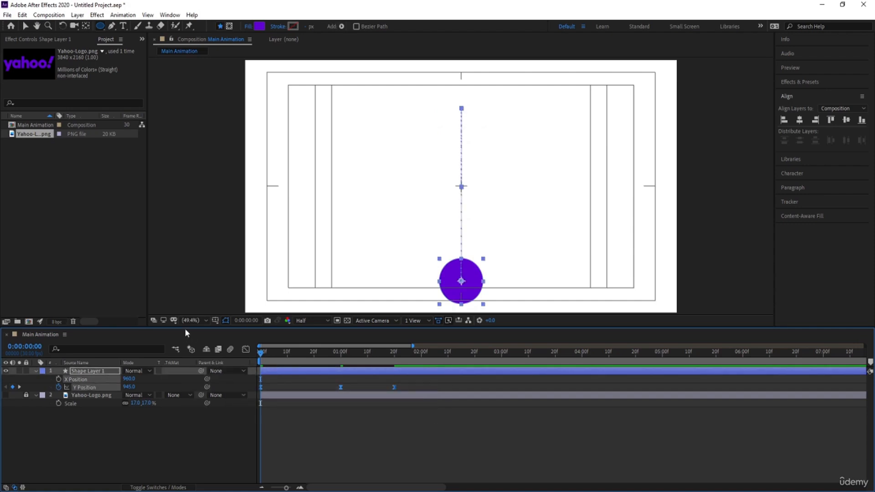
Preview the circle's bounce animation
key(space)
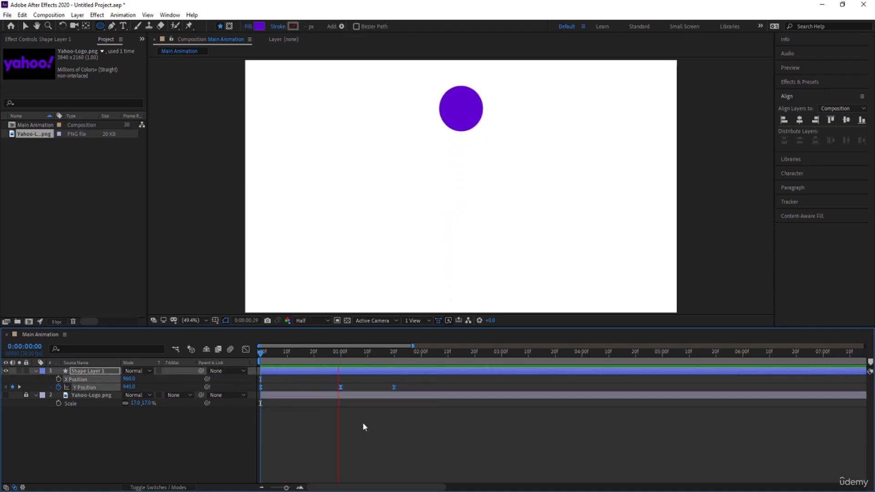
key(space)
click(415, 429)
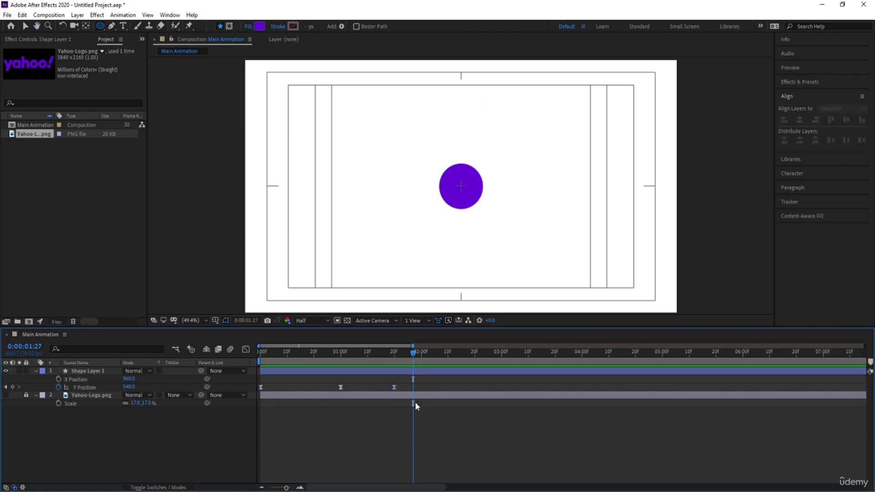
Add a Y Position keyframe holding 540 at 0:00:02:03
drag(415, 352, 428, 353)
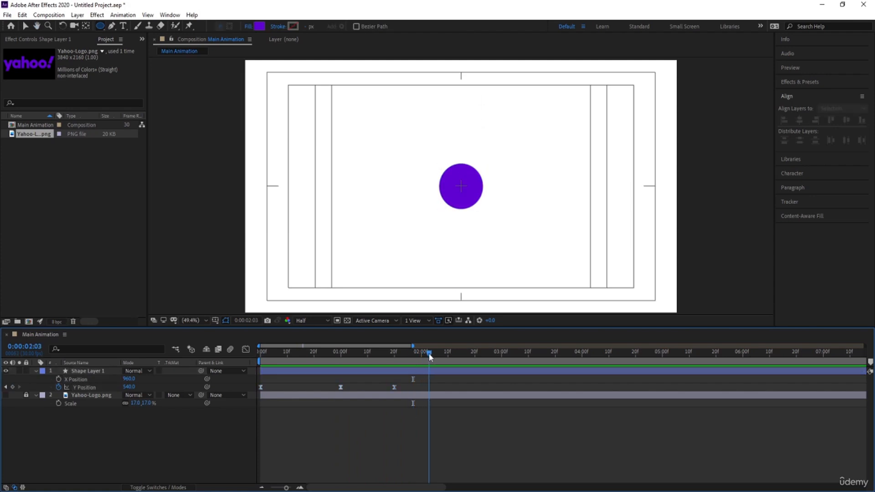
click(13, 386)
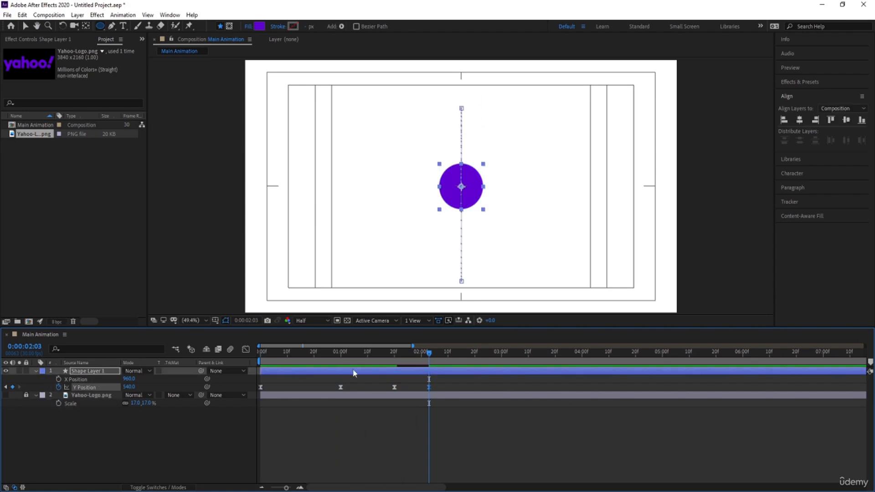
Add a Y Position keyframe a few frames earlier with a slightly smaller value for a small rebound, and preview it
drag(417, 355, 411, 355)
key(Page_Down)
key(Num_Lock)
drag(127, 386, 106, 387)
key(space)
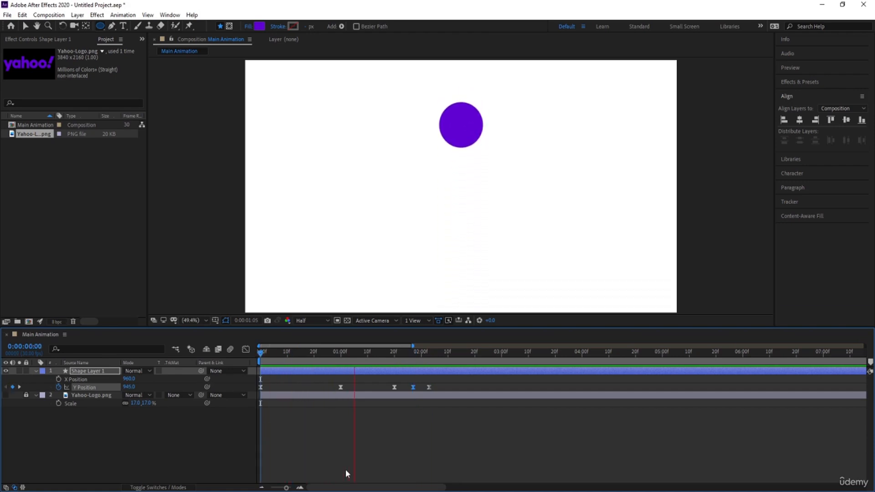
Play back the circle's bounce with the new rebound keyframe to check its motion
key(space)
key(space)
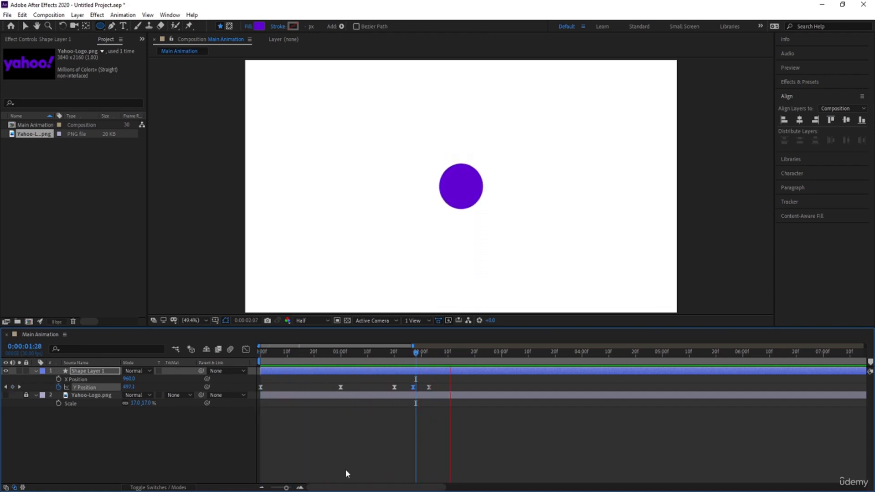
key(space)
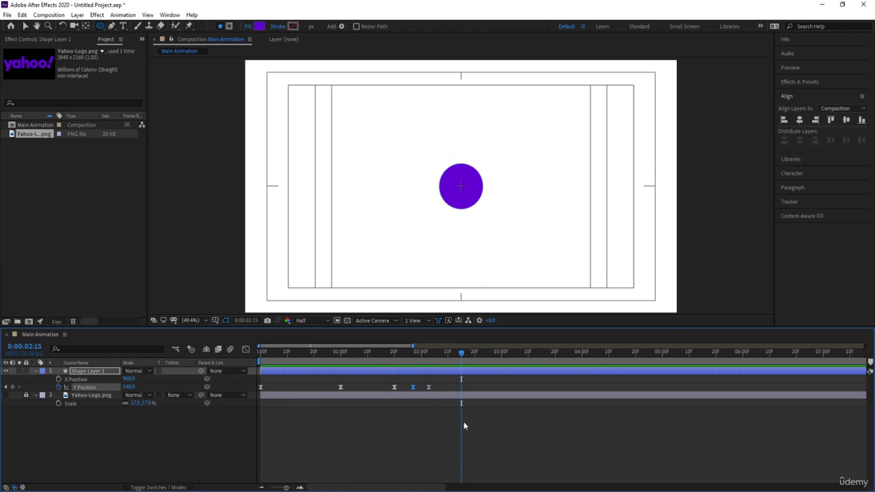
Select all Y Position keyframes, open the Graph Editor, and drag the speed handles of the first keyframes to reshape the drop
drag(463, 422, 223, 340)
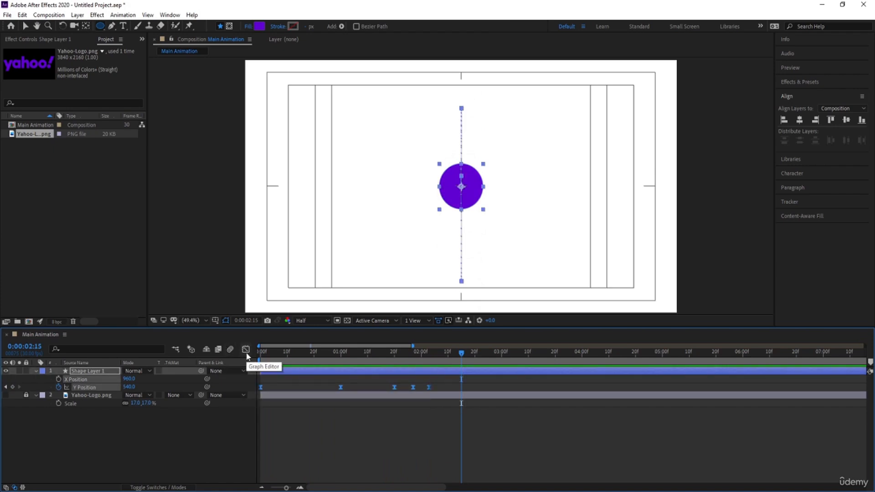
click(245, 350)
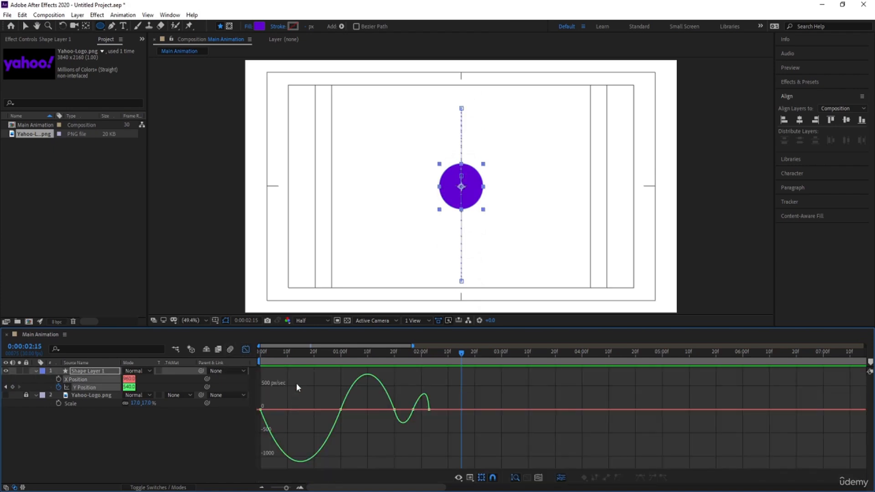
drag(304, 378, 279, 409)
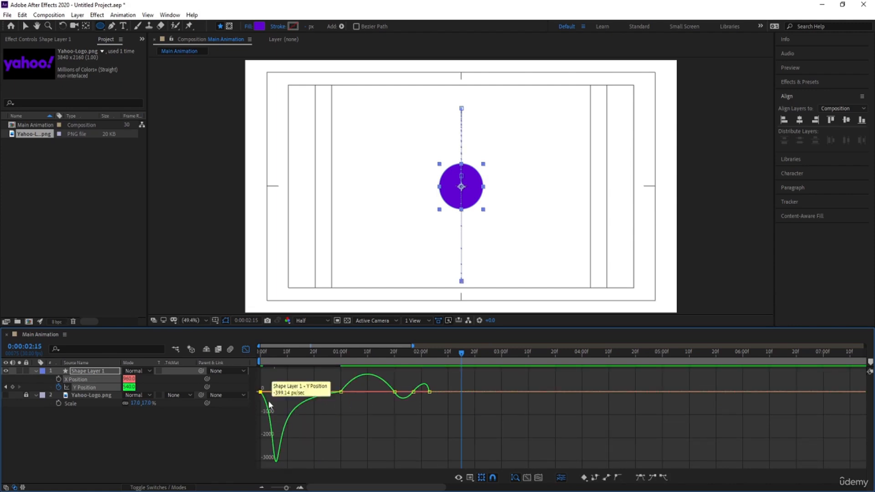
drag(272, 393, 263, 393)
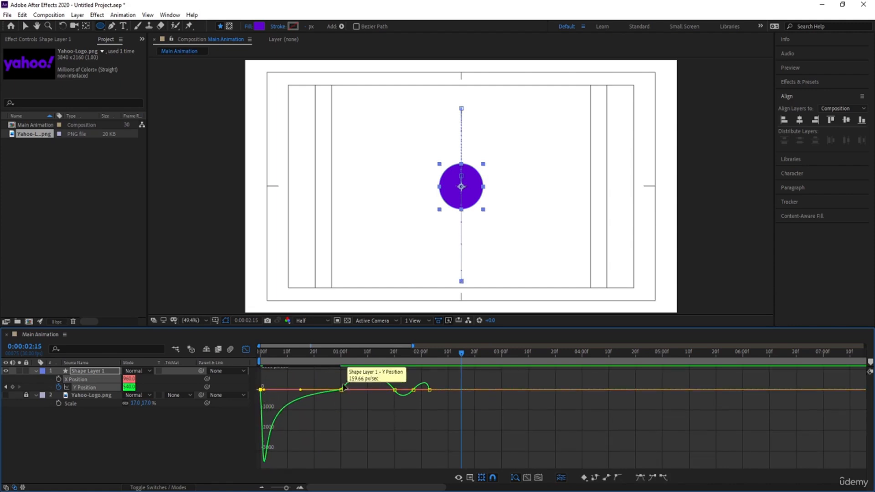
click(342, 389)
drag(385, 390, 392, 406)
drag(376, 357, 408, 368)
Zoom into the speed graph, adjust the influence handles of the rebound keyframes, and preview the eased bounce
key(equal)
key(equal)
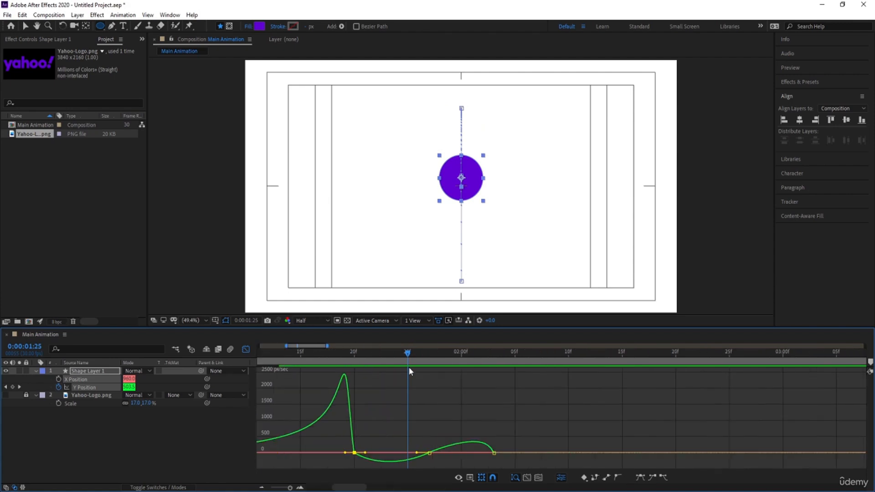
drag(522, 406, 408, 461)
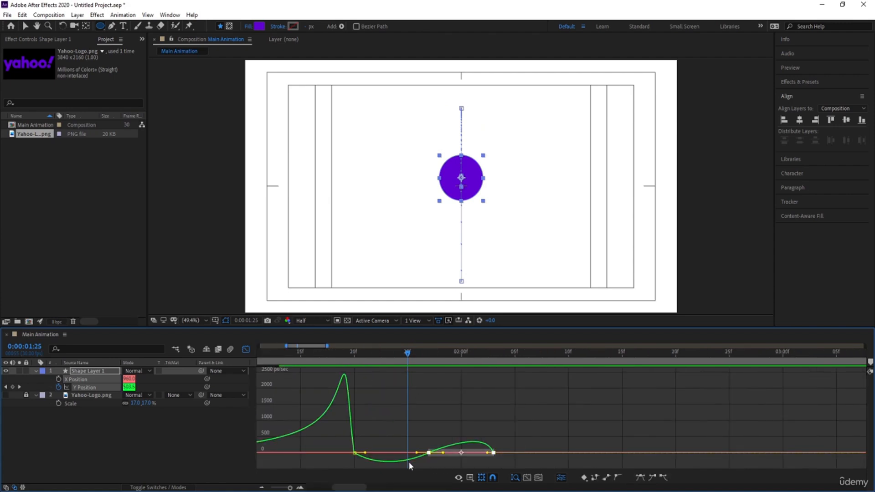
click(408, 461)
drag(404, 422, 383, 458)
drag(440, 440, 461, 440)
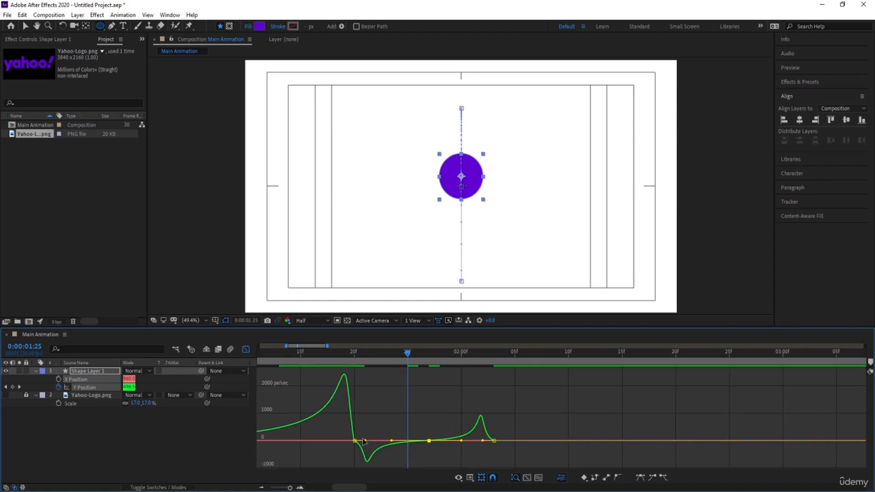
drag(364, 441, 358, 440)
drag(510, 432, 490, 440)
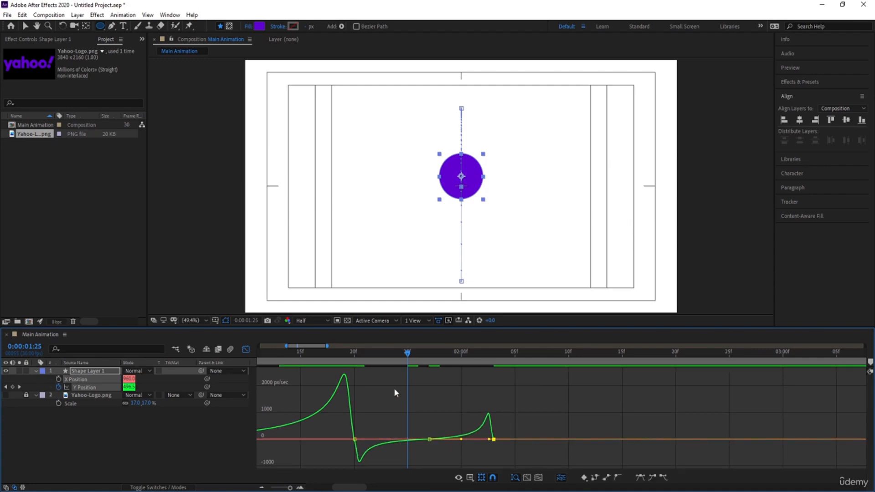
drag(366, 361, 304, 357)
key(space)
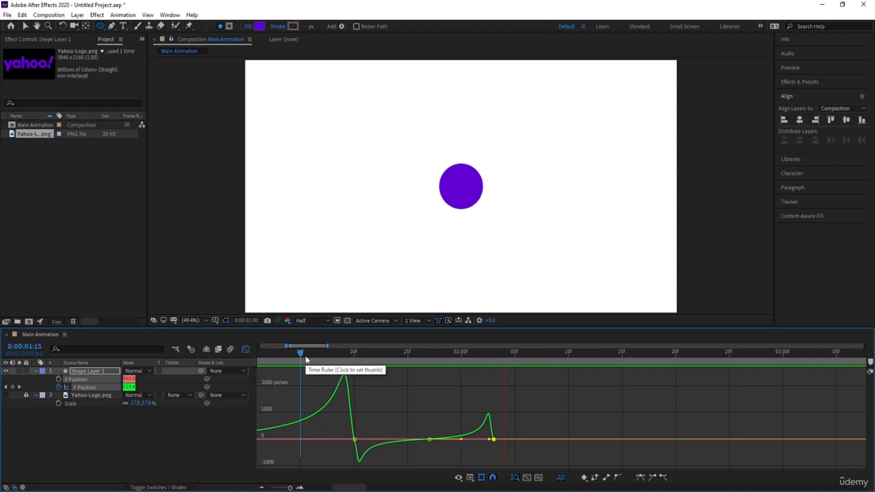
key(space)
Return to the layer timeline and proportionally compress the Y Position keyframes toward the start to speed up the bounce
click(246, 349)
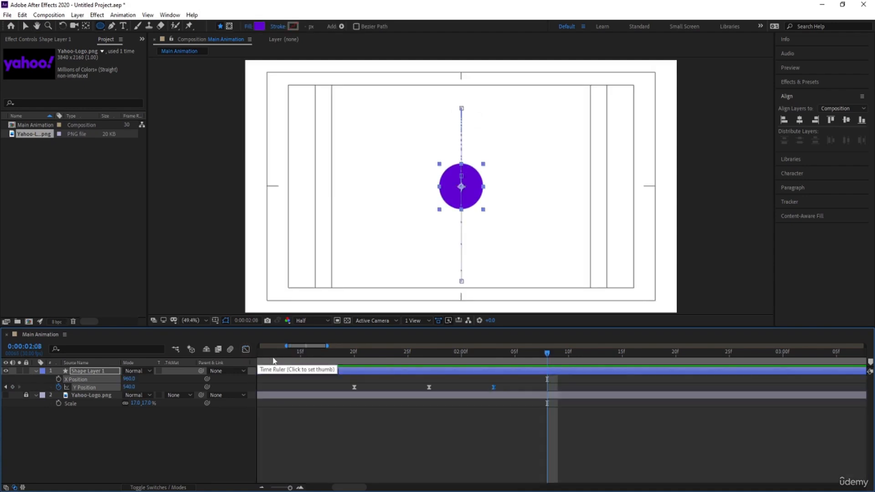
scroll(323, 361, down, 2)
drag(321, 356, 196, 359)
key(space)
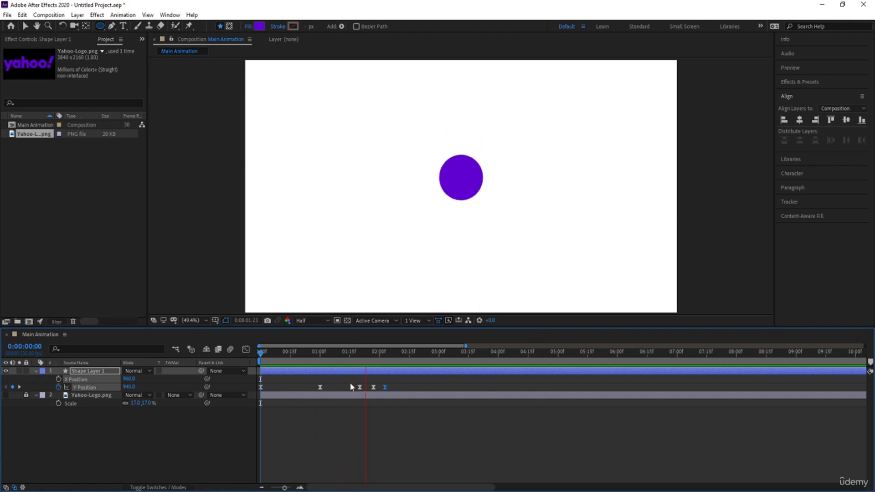
key(space)
drag(407, 384, 206, 396)
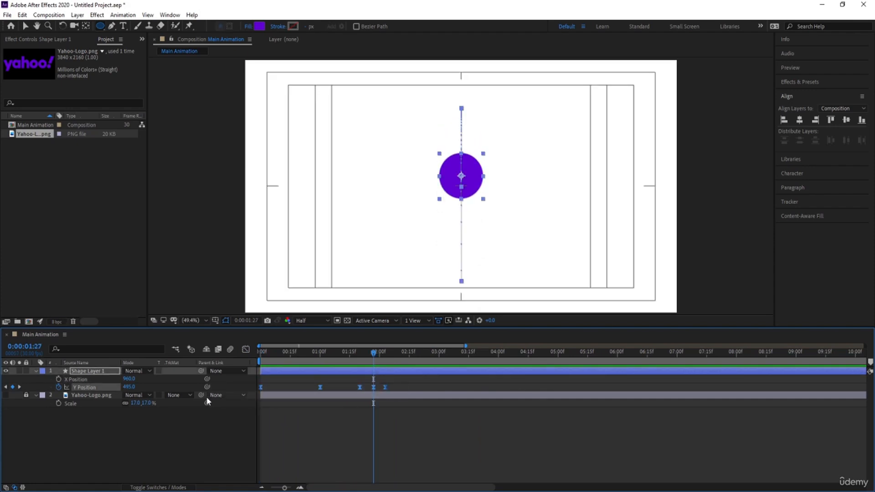
drag(386, 387, 344, 391)
Preview the faster bounce animation from the beginning of the composition
key(space)
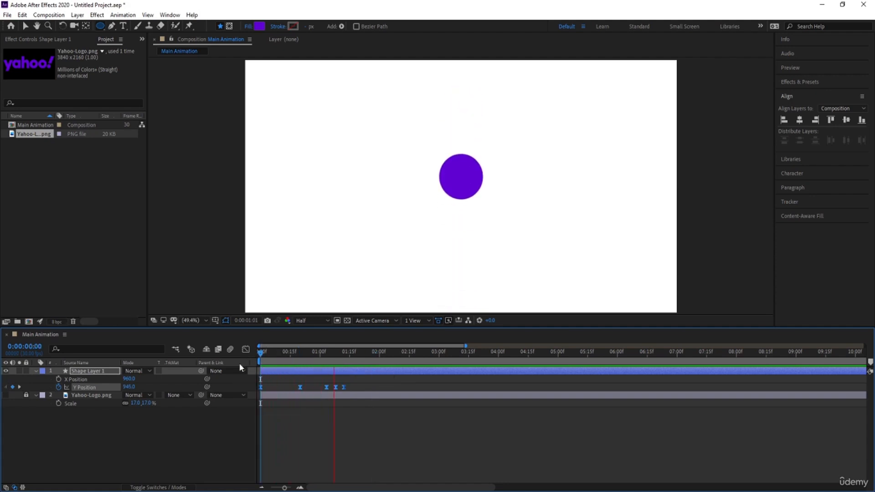
key(space)
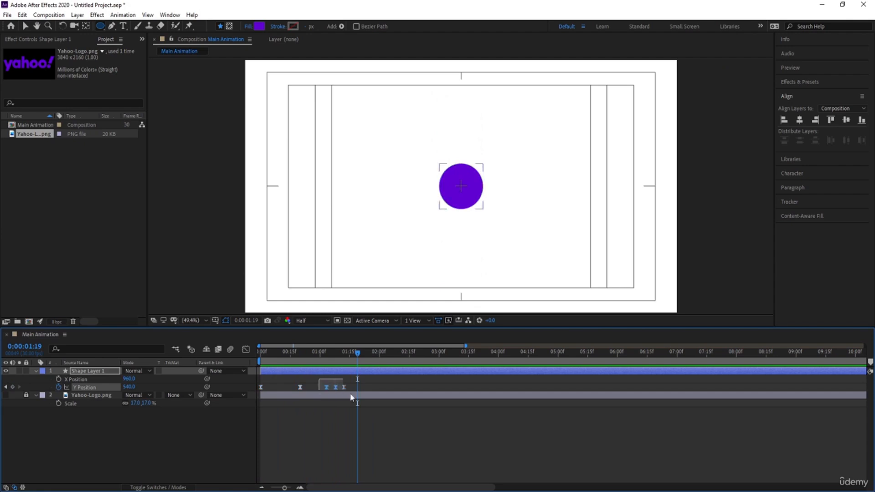
drag(319, 379, 351, 387)
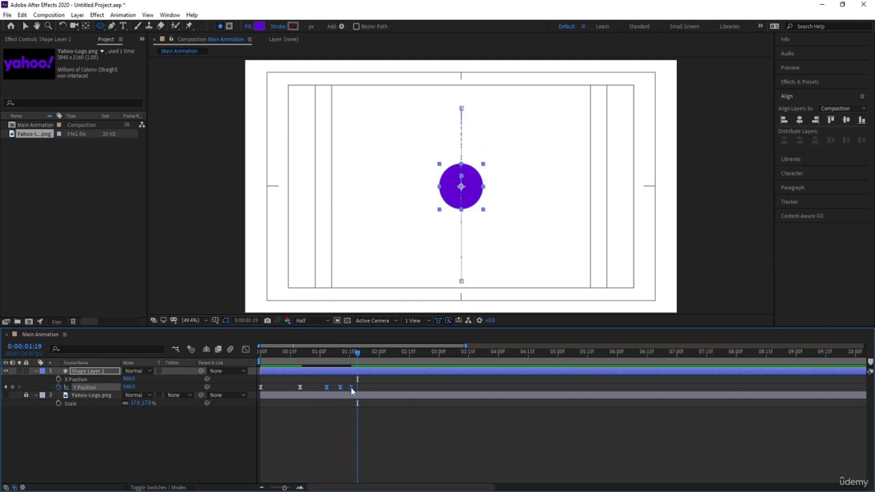
click(277, 353)
key(space)
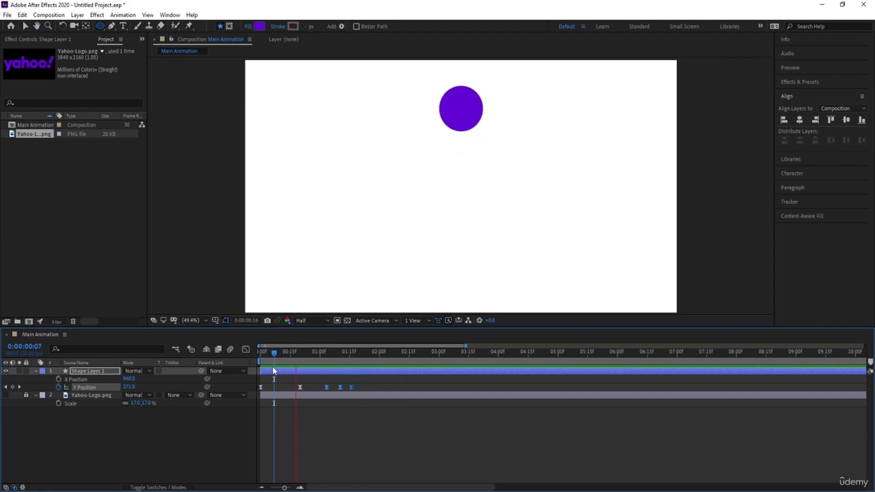
click(290, 355)
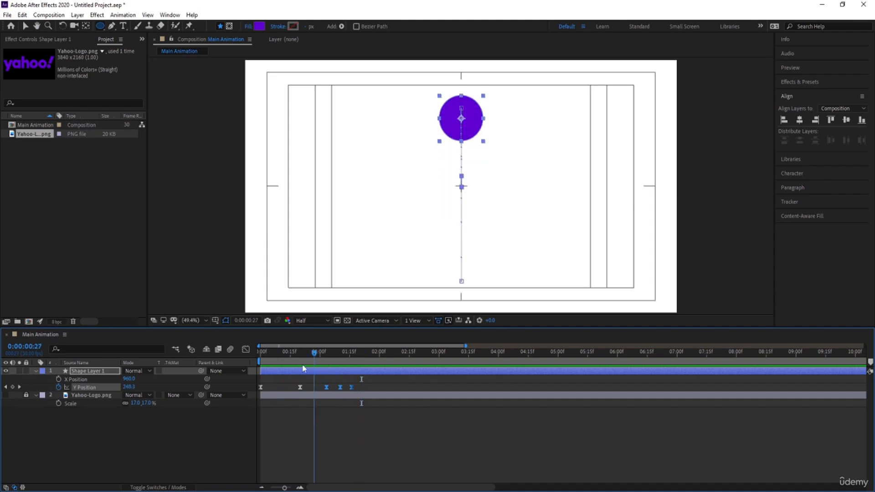
key(space)
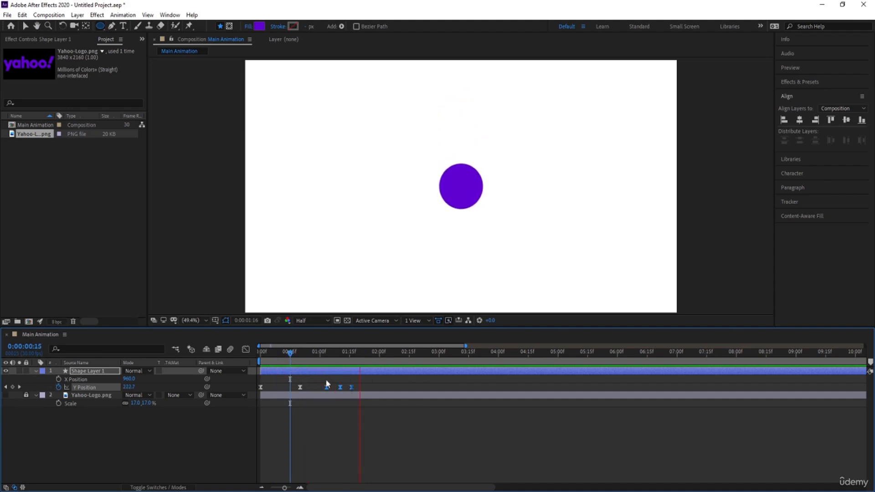
click(329, 430)
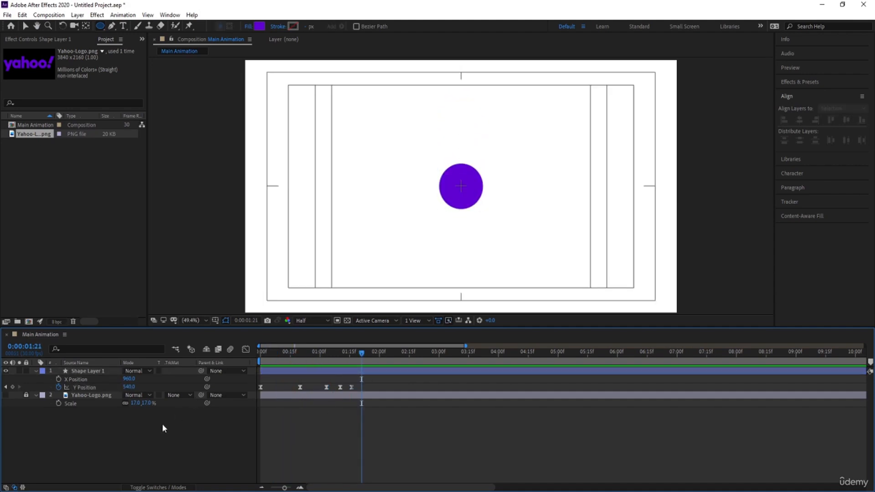
drag(276, 362, 263, 361)
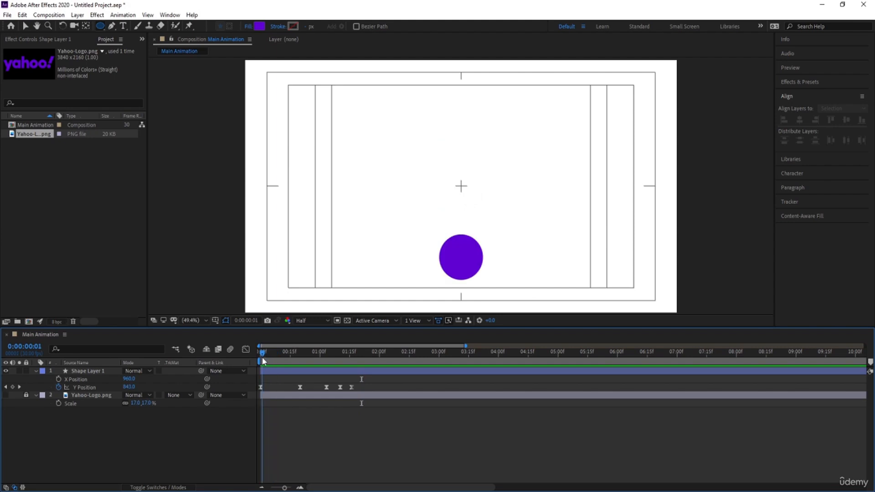
Draw a purple rectangle covering the upper part of the composition above the circle's starting position
click(102, 26)
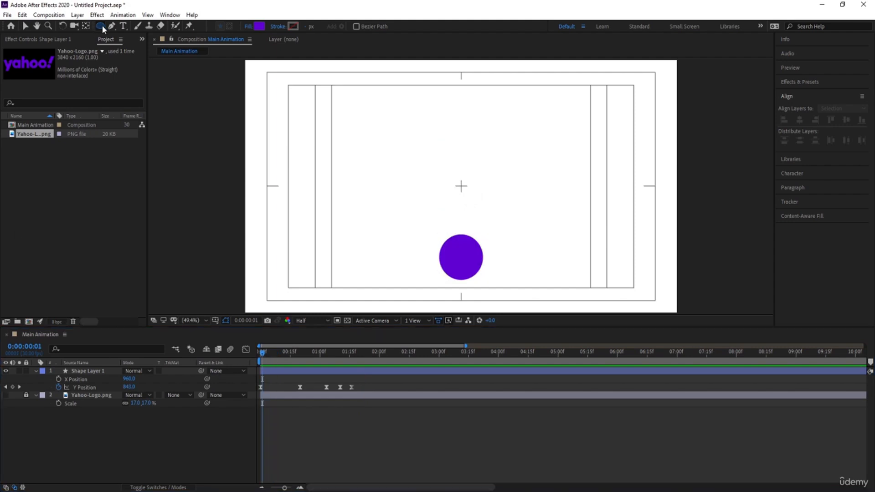
click(121, 25)
drag(307, 60, 615, 231)
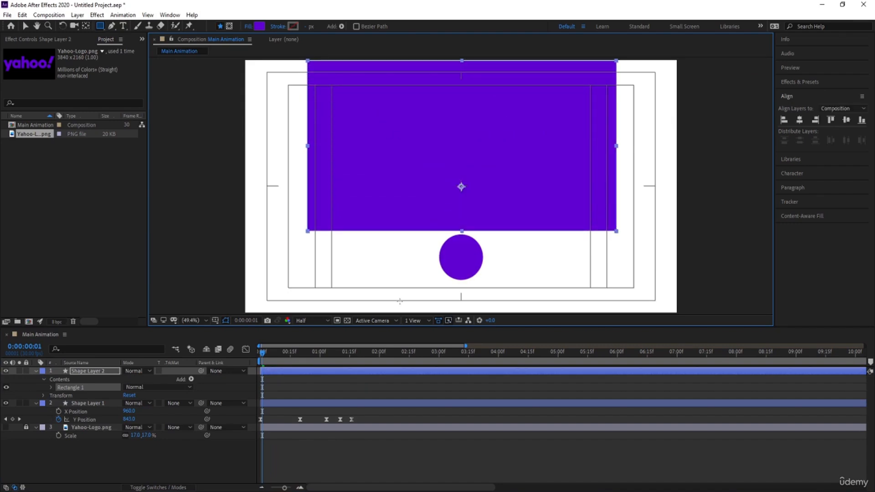
drag(293, 354, 176, 364)
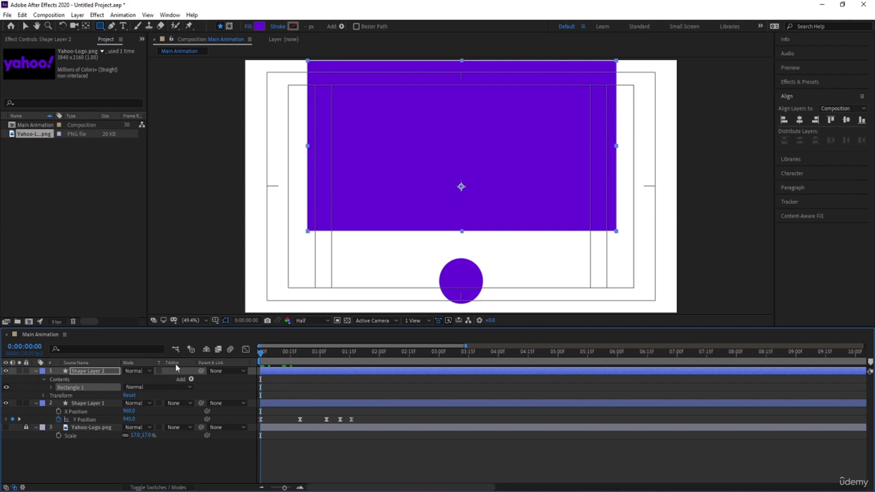
Center the rectangle layer's anchor point and extend the rectangle's bottom edge down to the top of the circle
click(87, 373)
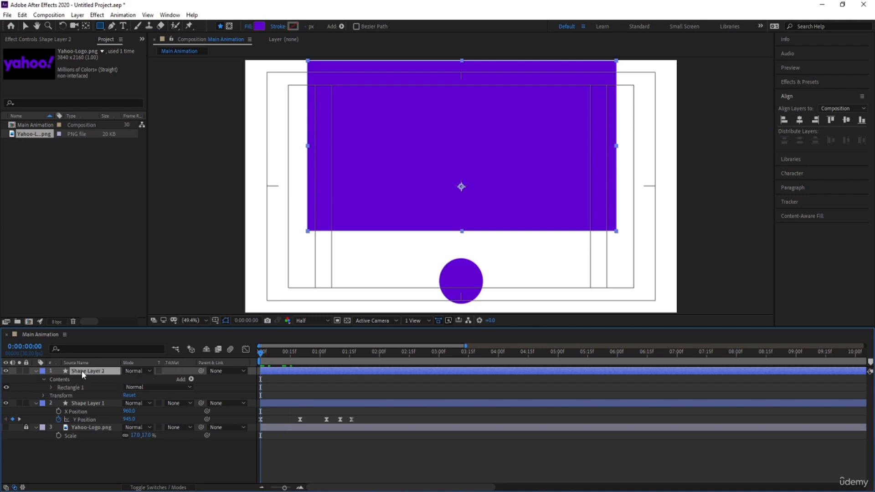
key(ctrl+alt+Home)
key(v)
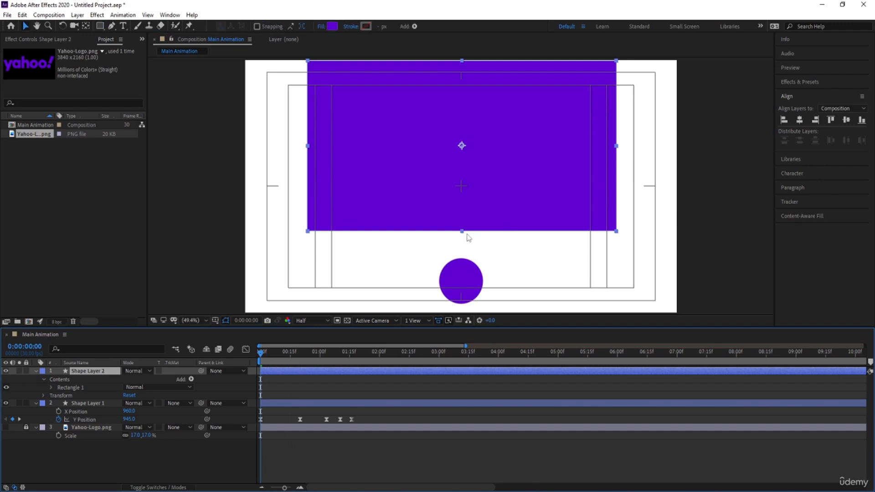
drag(461, 232, 462, 254)
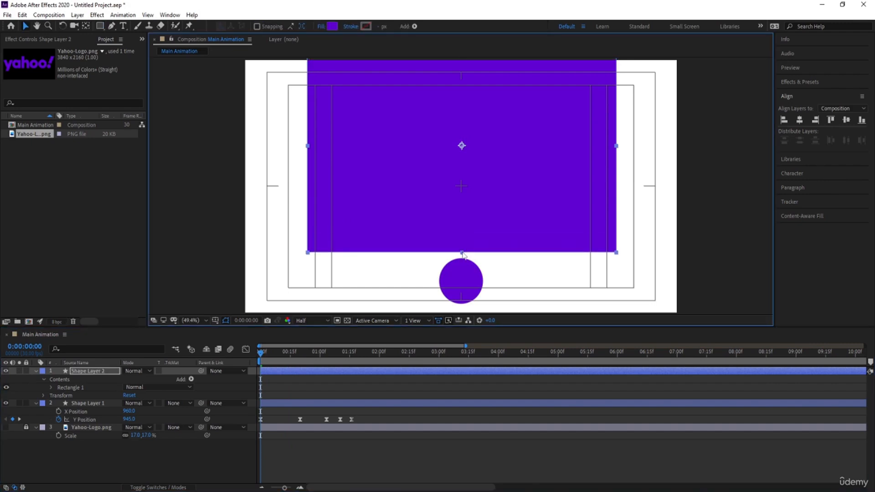
key(space)
key(space)
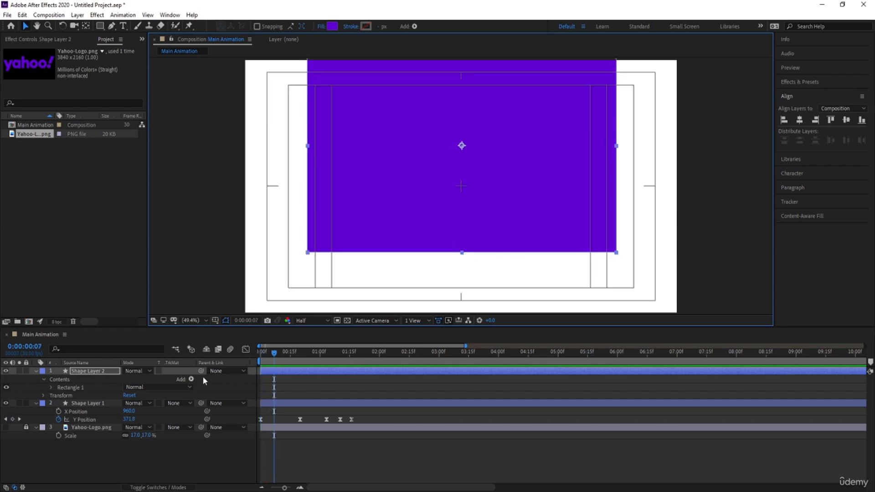
Set the circle layer's track matte to Alpha Matte "Shape Layer 2"
click(83, 404)
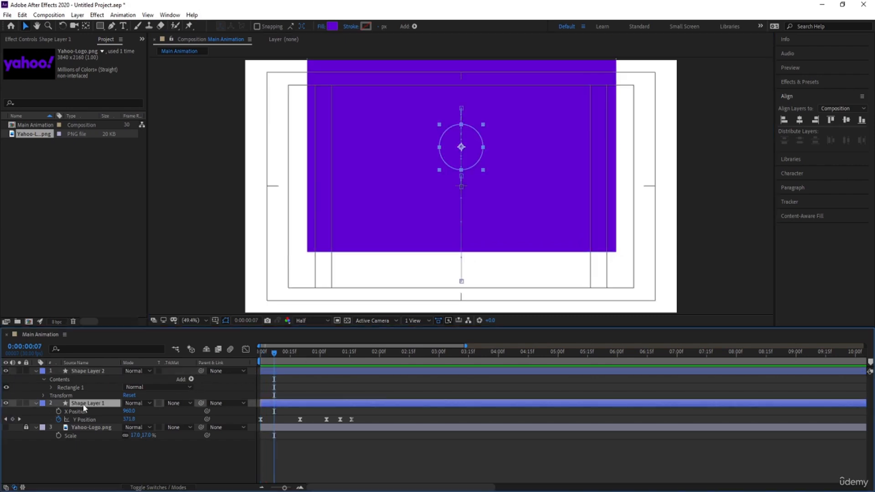
click(184, 404)
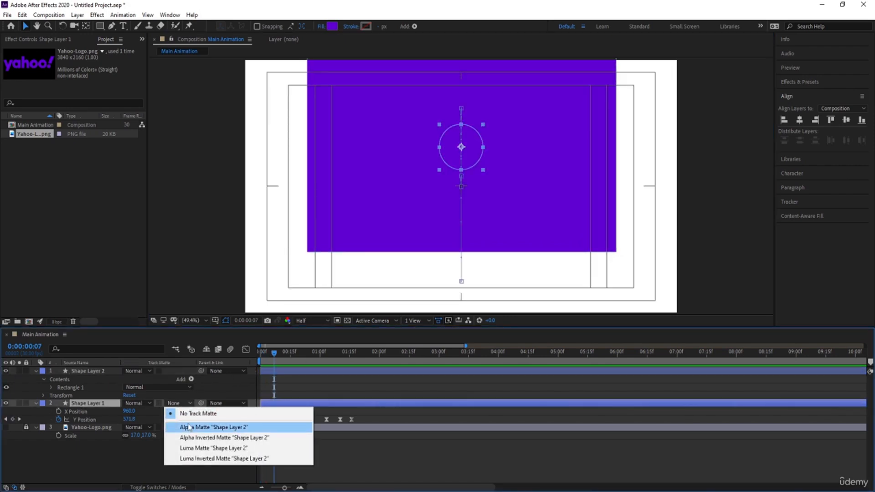
click(188, 427)
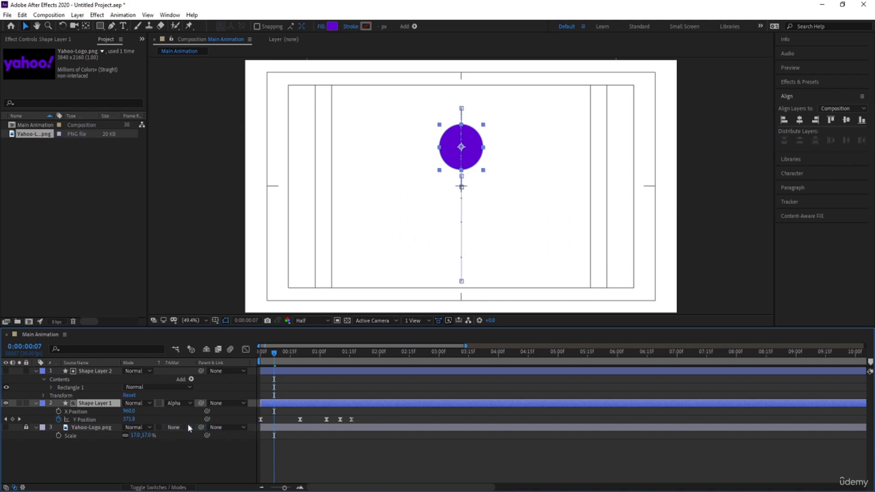
Preview the masked circle reveal from the start of the composition
drag(275, 361, 233, 354)
key(space)
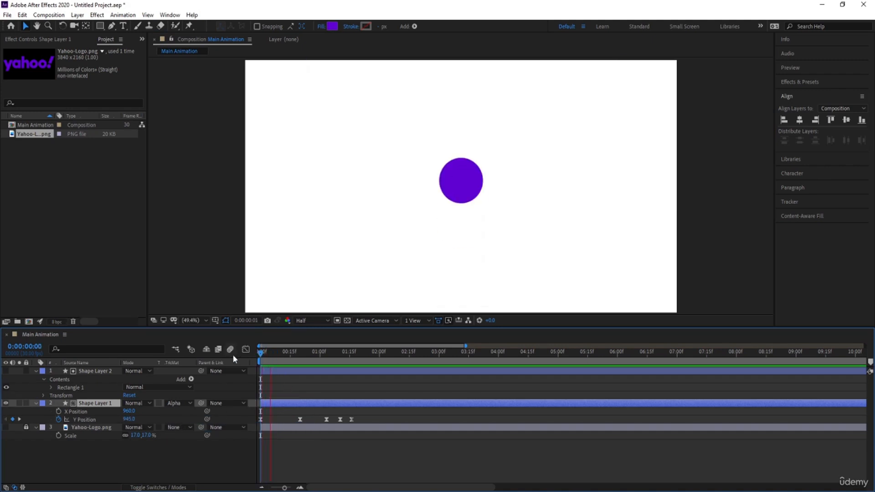
key(space)
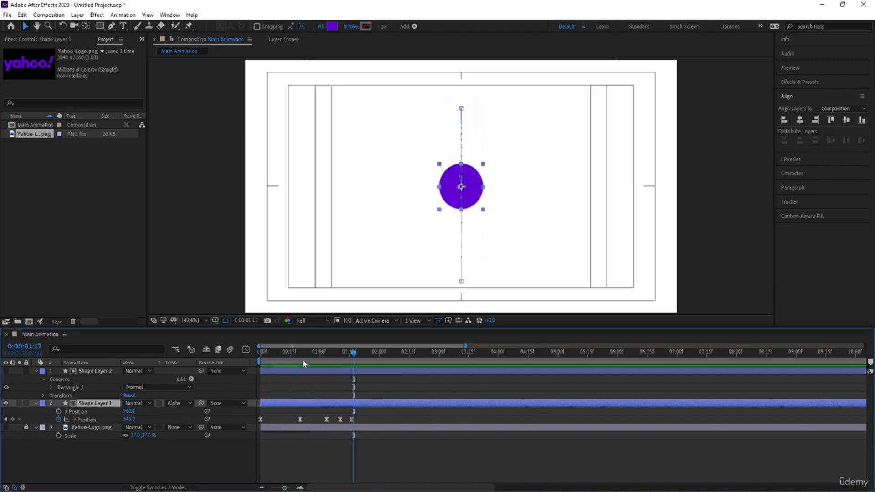
drag(290, 360, 211, 363)
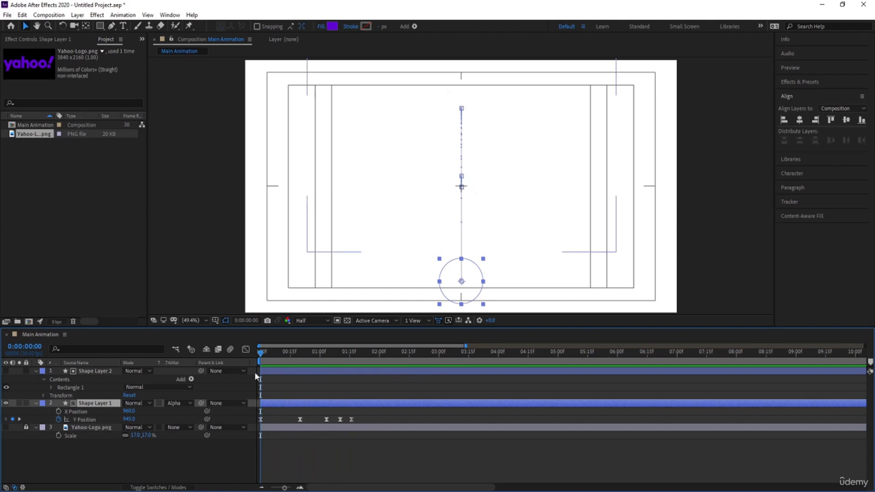
Draw a thin purple horizontal rectangle line about 190 px wide across the circle's bottom position
click(262, 351)
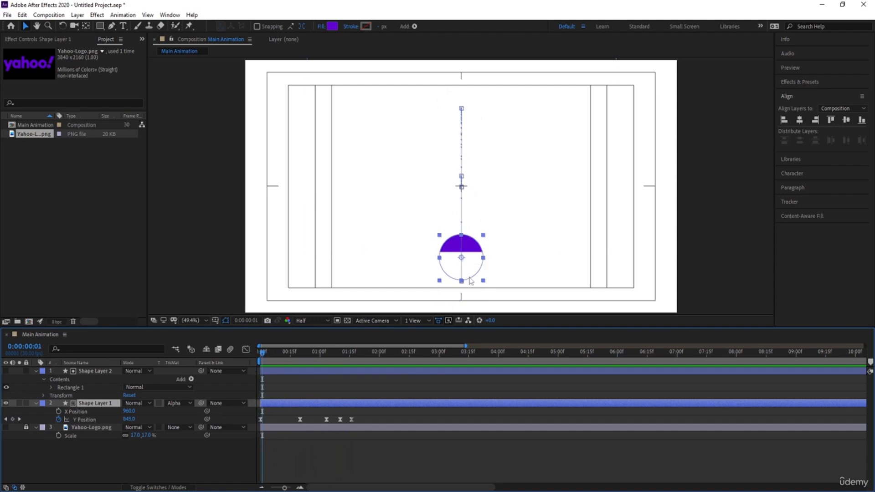
click(187, 458)
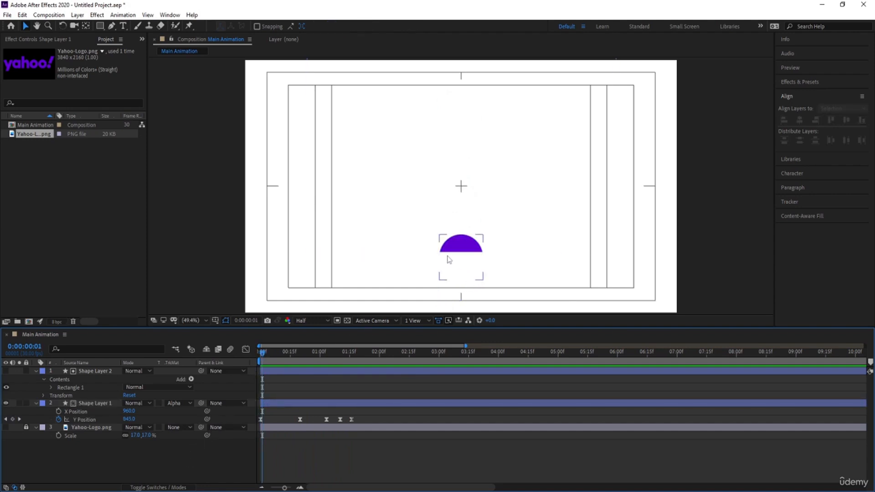
click(112, 26)
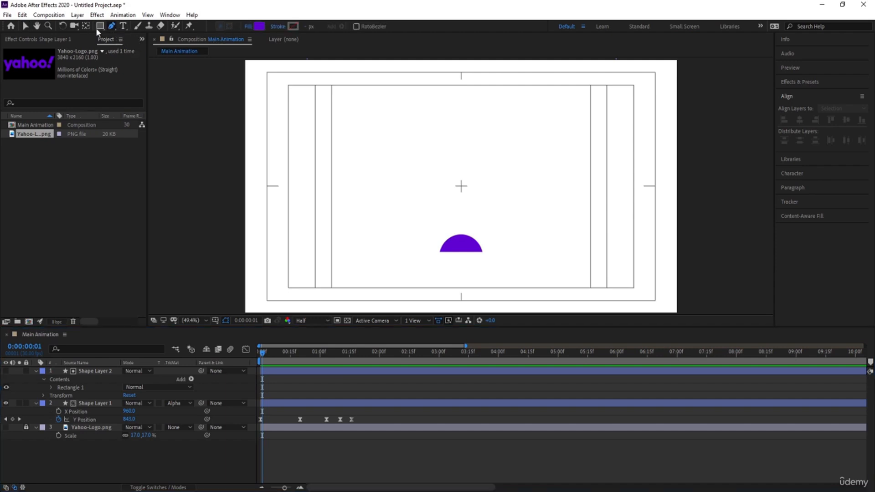
drag(94, 27, 125, 25)
drag(393, 250, 551, 250)
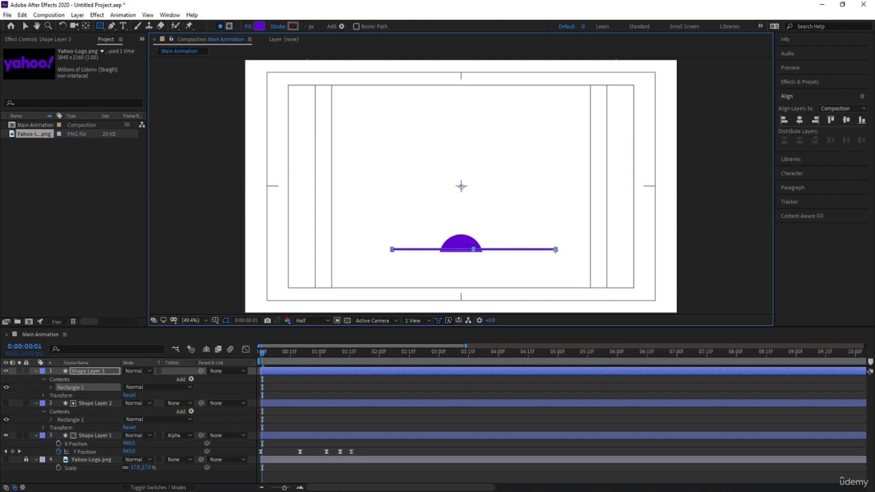
Center the line's anchor point, align it horizontally to the composition center, and nudge it slightly down
key(ctrl+alt+Home)
click(800, 120)
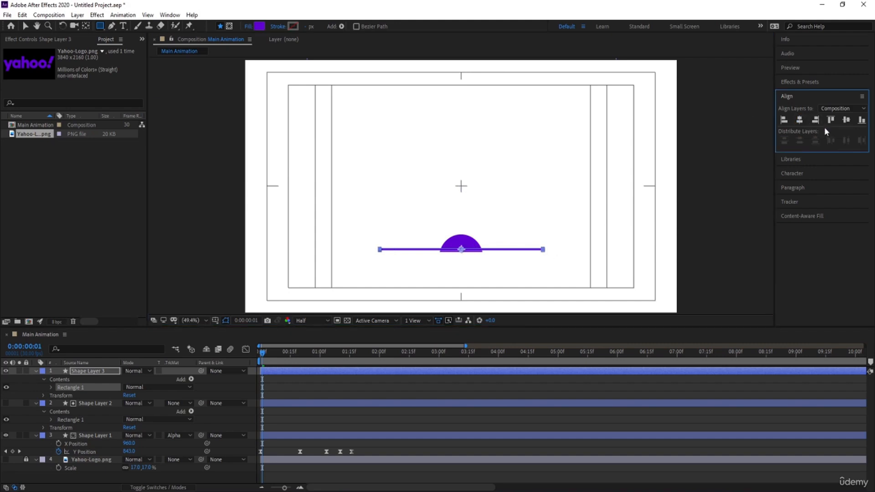
click(623, 209)
key(Down)
key(Down)
key(Down)
key(Down)
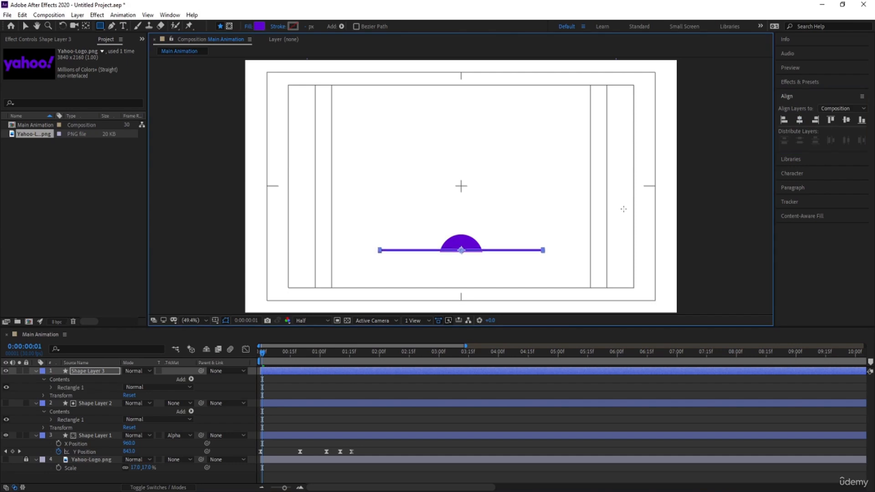
Add a Scale keyframe to the line layer at the start of the timeline
click(274, 387)
key(u)
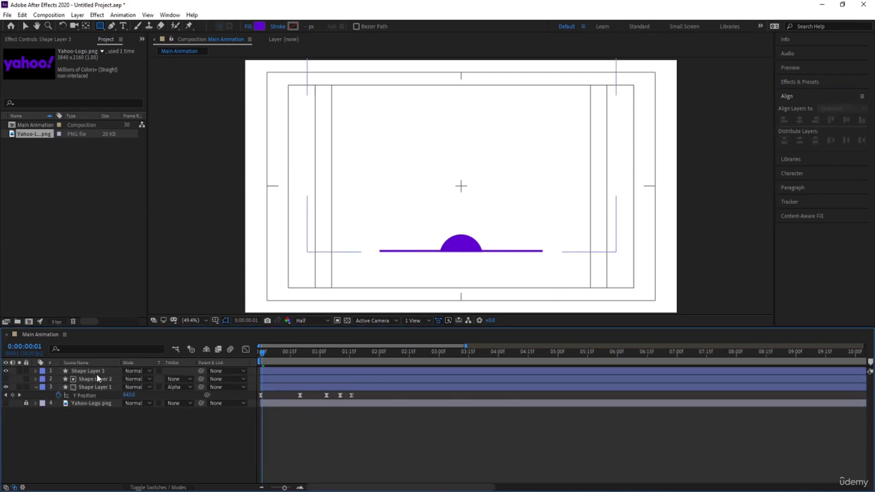
click(97, 372)
key(Home)
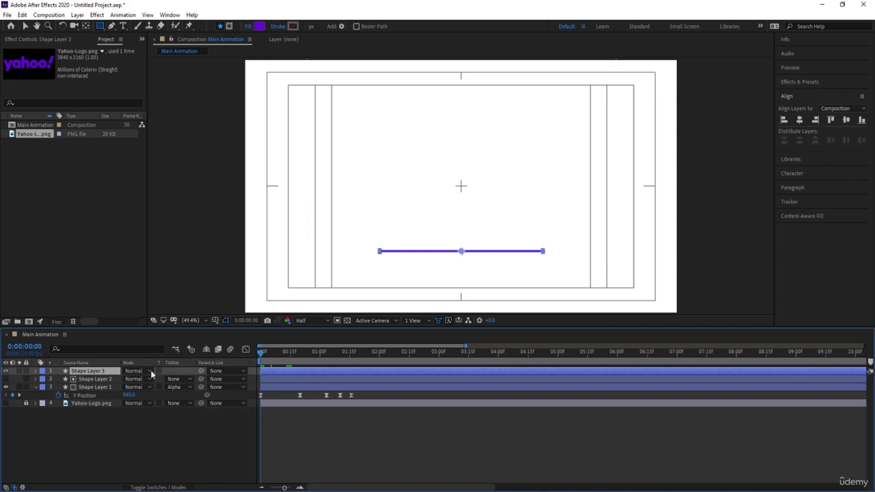
key(s)
click(58, 379)
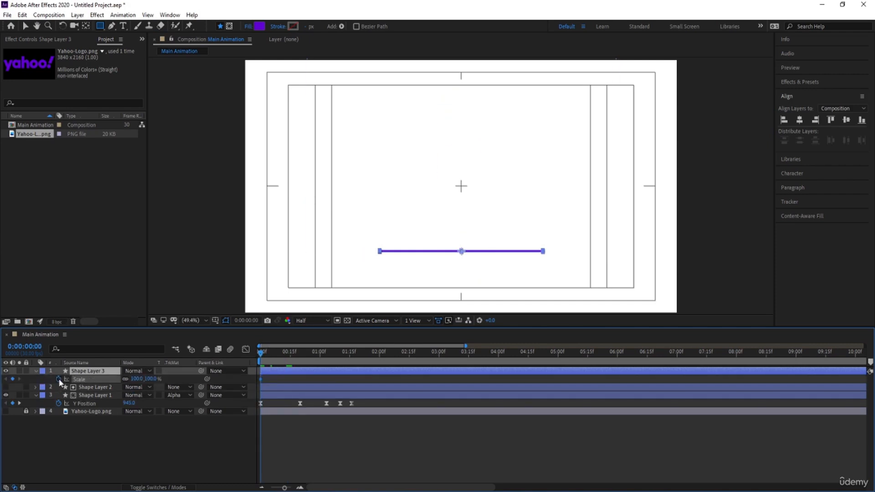
Shift the circle and matte layers later in the timeline
click(94, 387)
shift+click(94, 394)
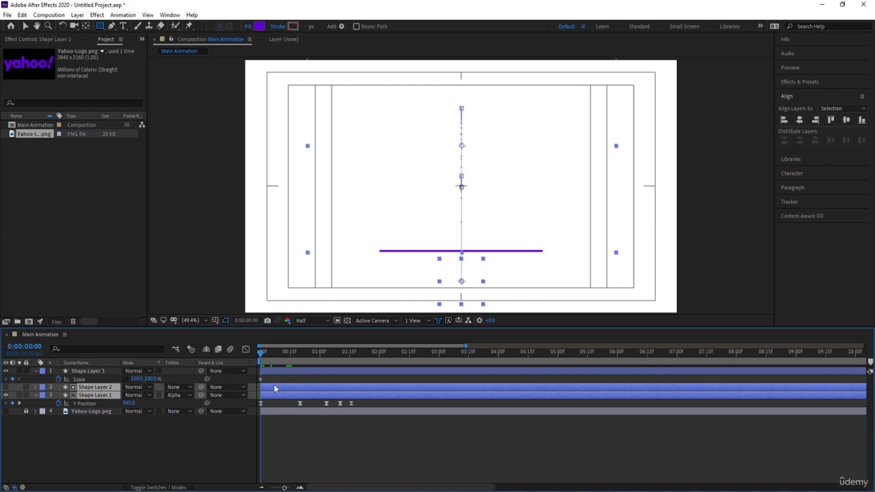
drag(274, 385, 417, 385)
Keyframe the line's scale to 100% at 20 frames and 0% at the first frame
key(equal)
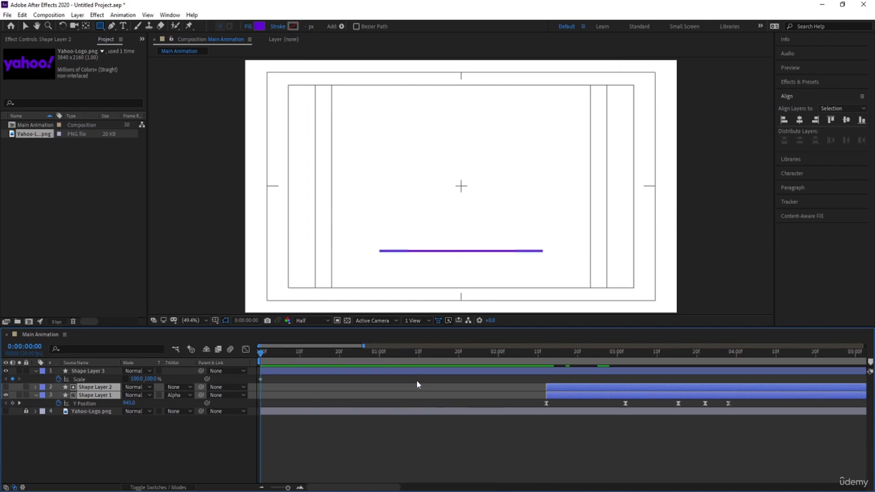
click(322, 432)
drag(286, 361, 338, 361)
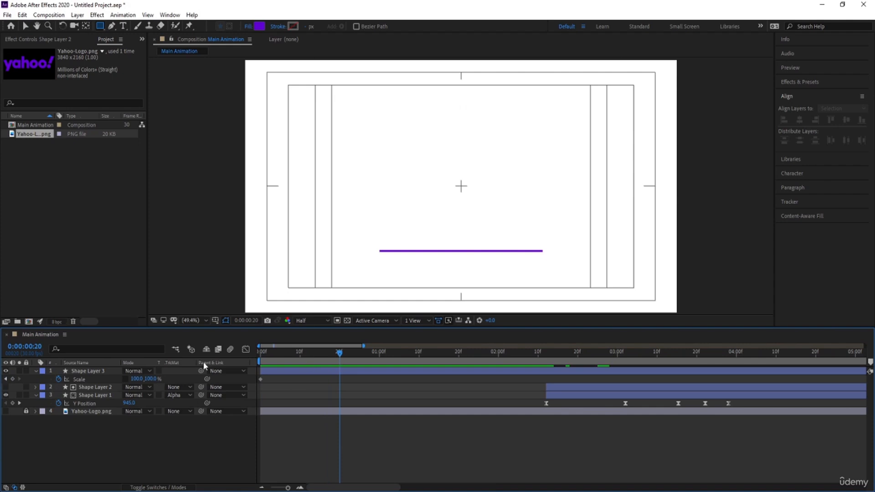
click(13, 379)
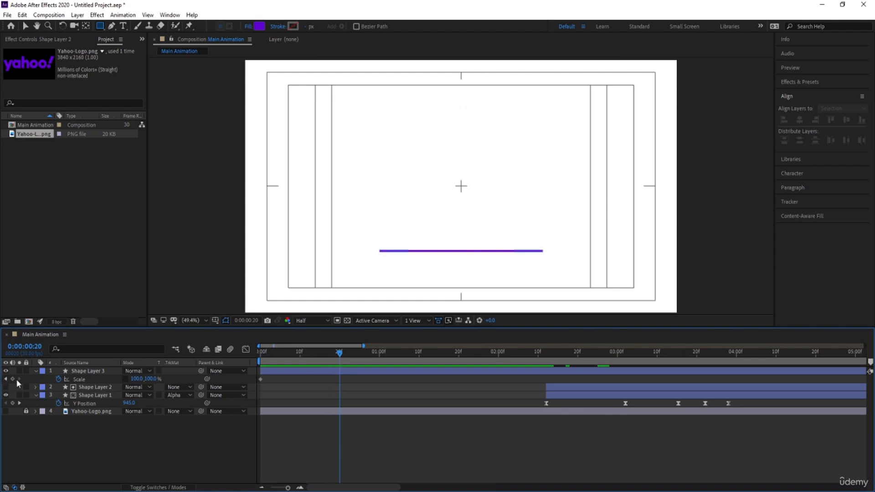
click(266, 350)
click(142, 380)
text(0)
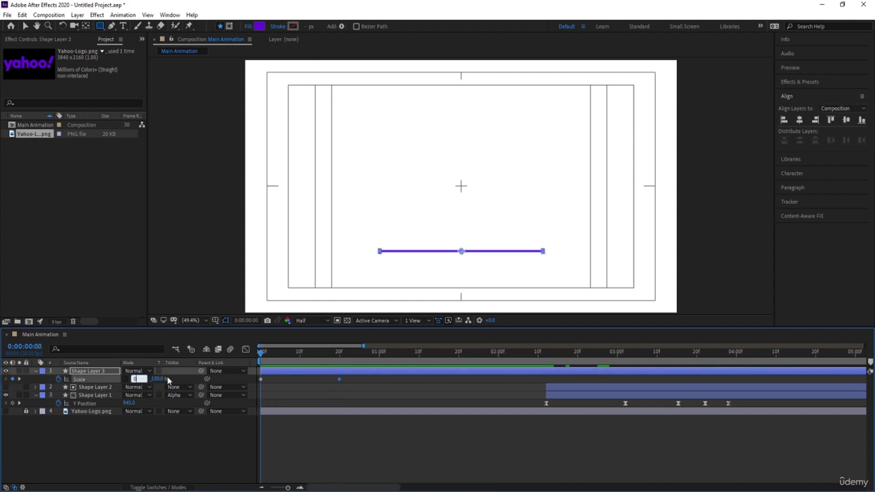
key(Return)
Ease the line's scale keyframes in the graph editor so it expands quickly and slows toward the end
drag(354, 385, 199, 359)
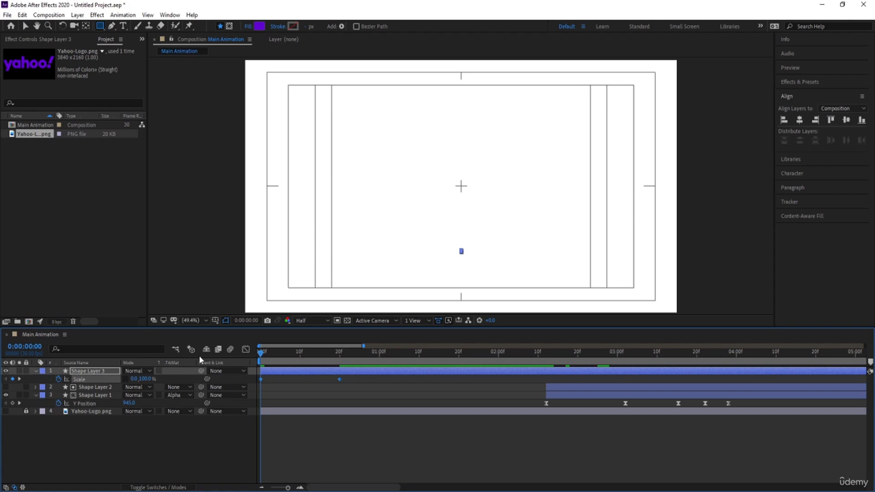
key(space)
key(space)
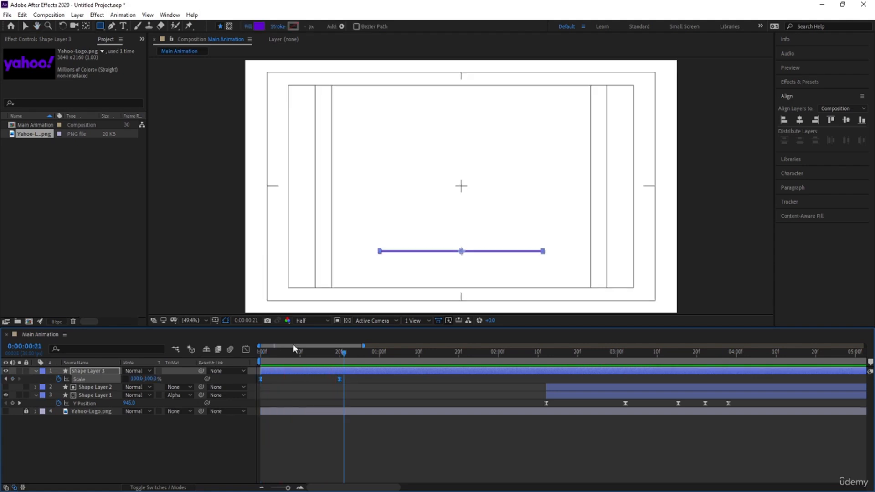
click(245, 350)
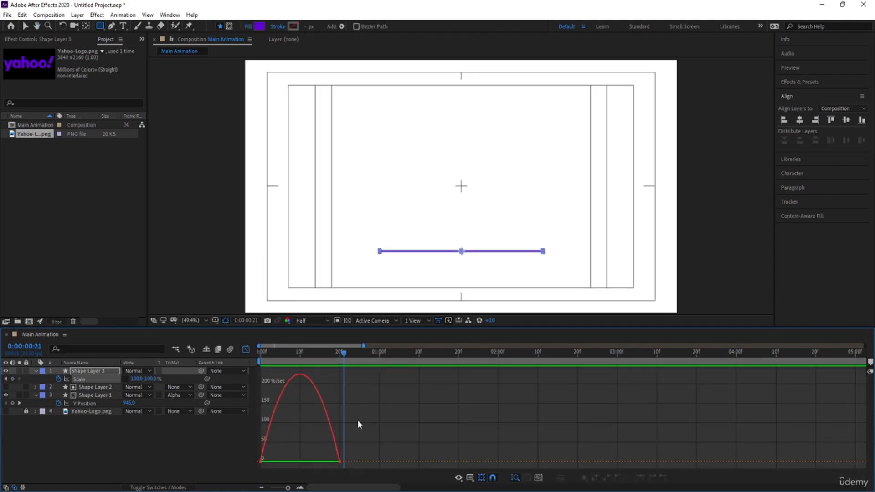
drag(361, 411, 273, 463)
drag(266, 355, 243, 368)
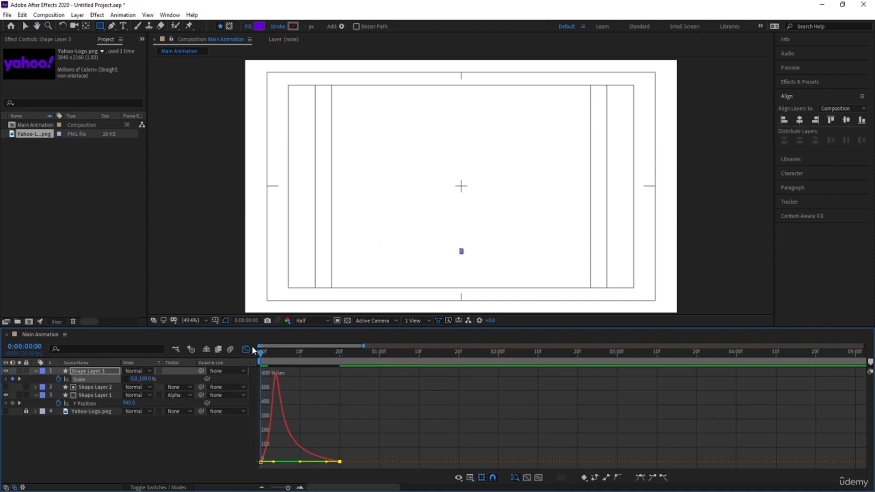
click(246, 349)
key(space)
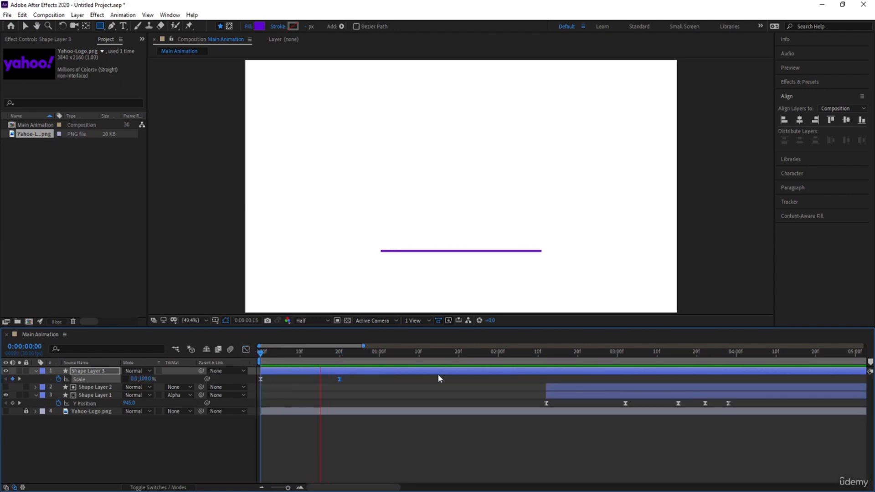
key(space)
Move the circle and matte layers to start at 20 frames, where the line finishes growing
click(340, 353)
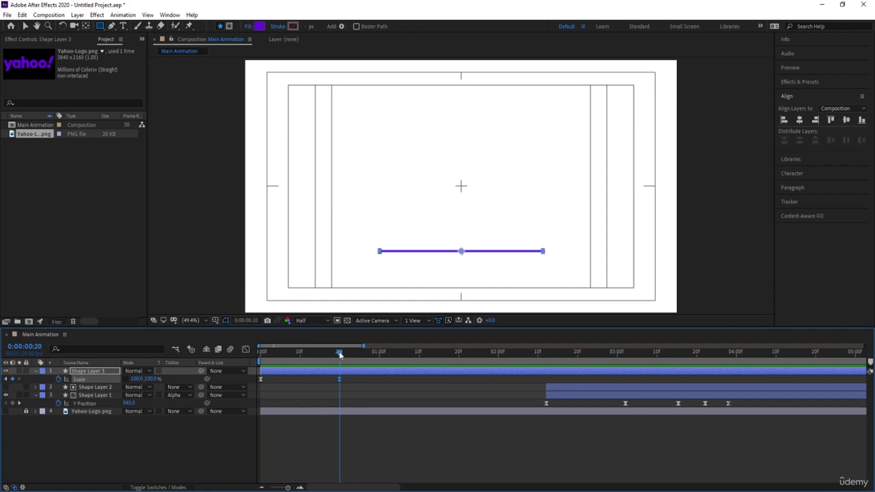
click(548, 390)
shift+click(555, 395)
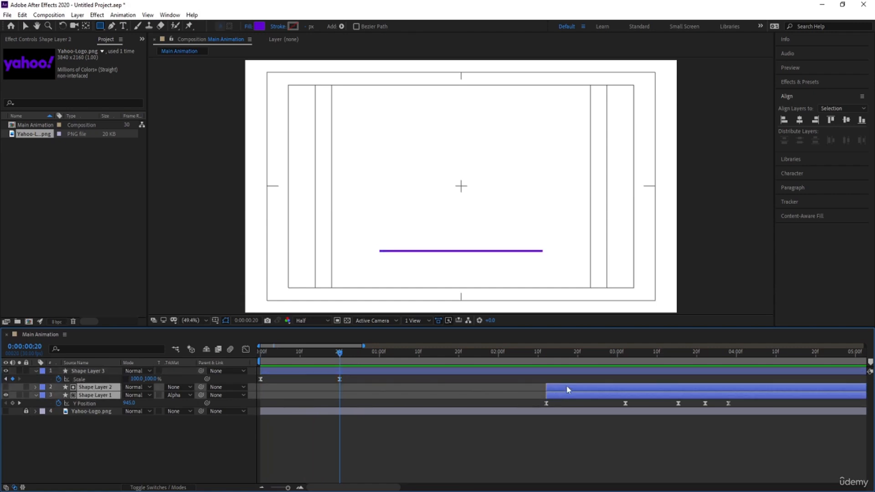
drag(568, 388, 362, 400)
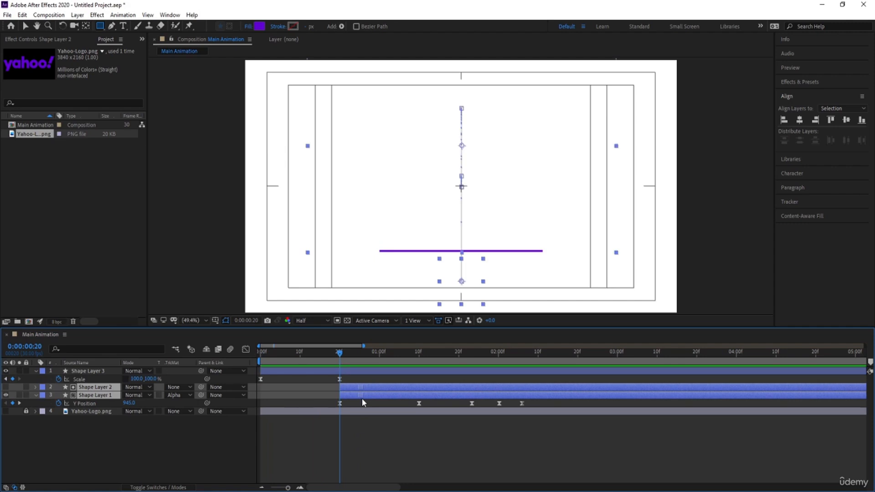
drag(330, 354, 246, 360)
key(space)
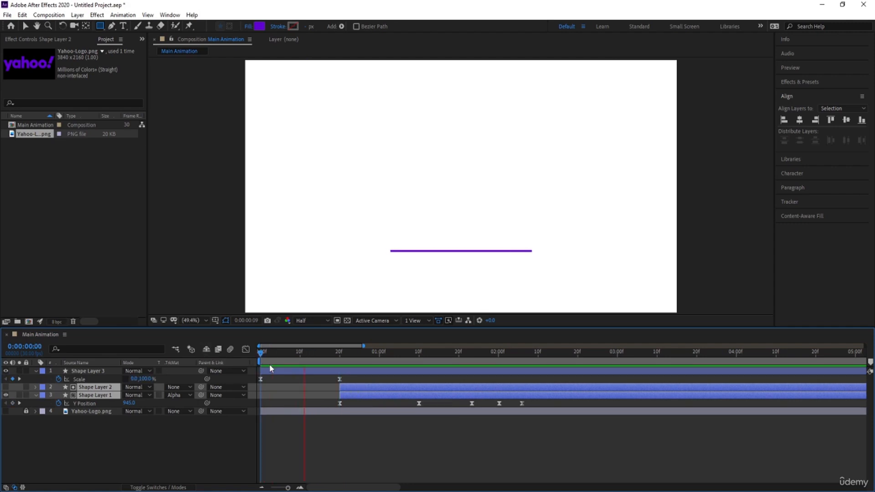
key(space)
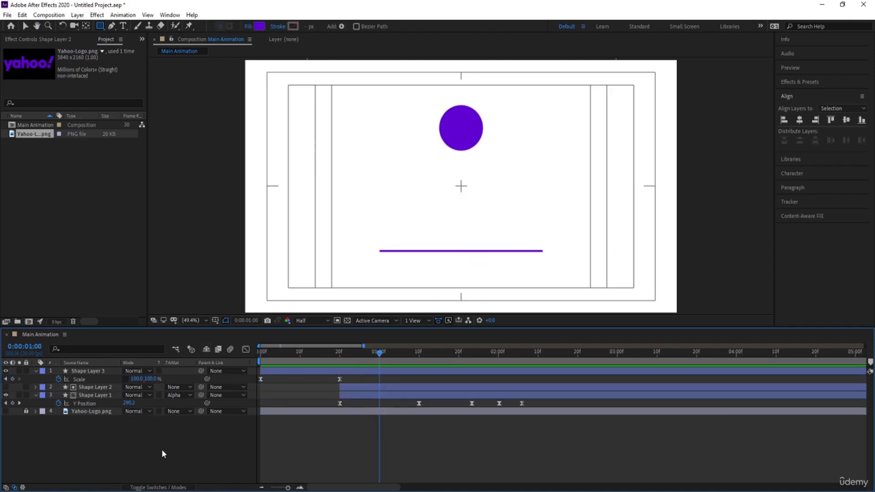
Paste the line's scale keyframes at 1 second and time-reverse them so the line shrinks away
click(161, 449)
drag(354, 376, 248, 389)
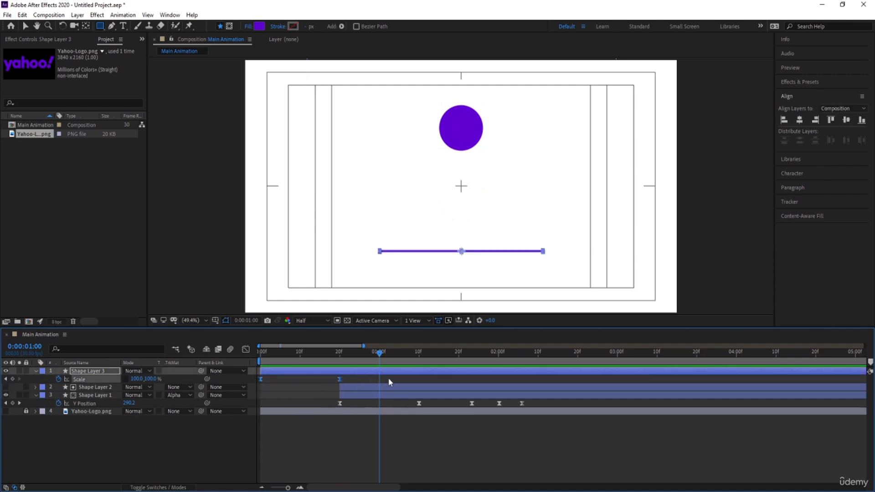
key(ctrl+v)
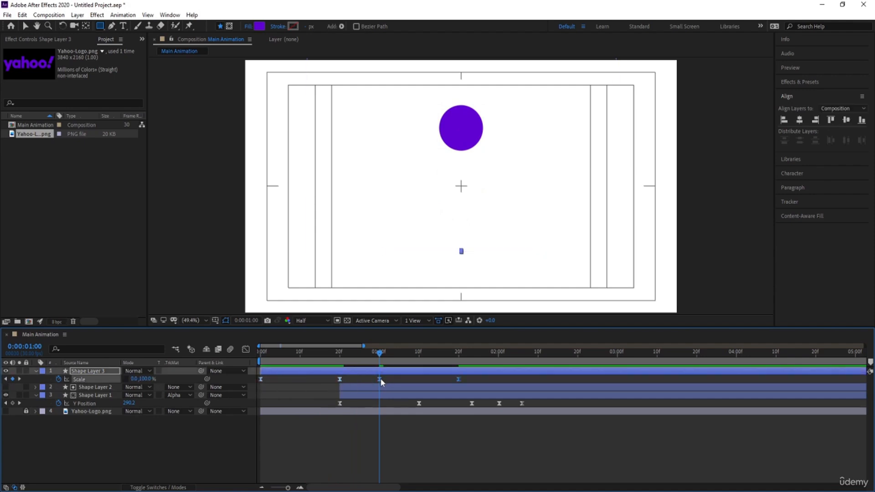
right_click(380, 378)
mouse_move(403, 372)
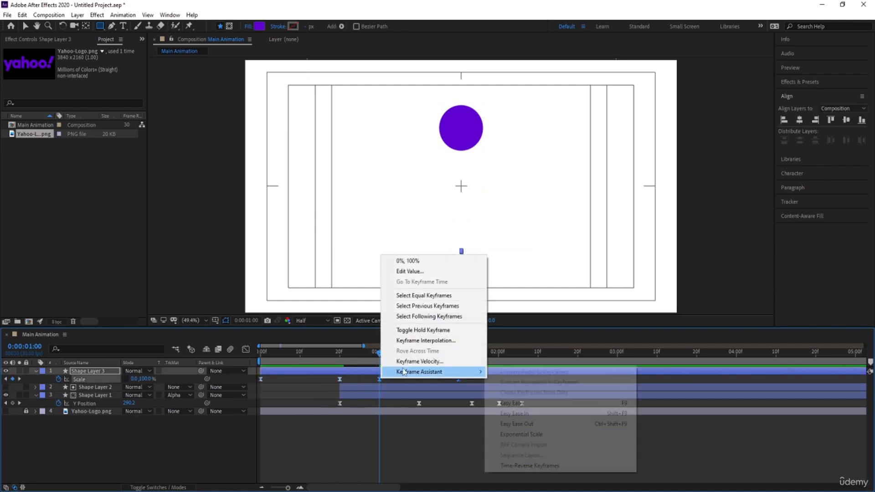
click(555, 467)
Preview the line growing and shrinking as the circle bounces in
key(space)
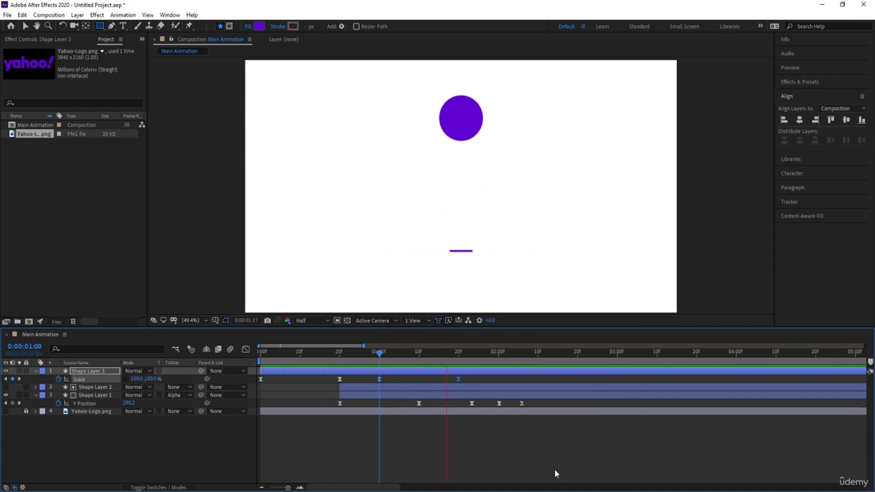
key(space)
key(Home)
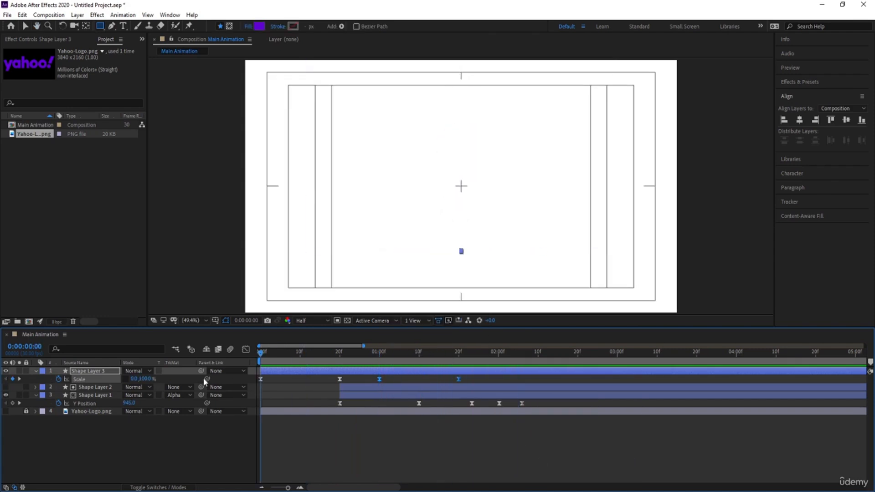
key(space)
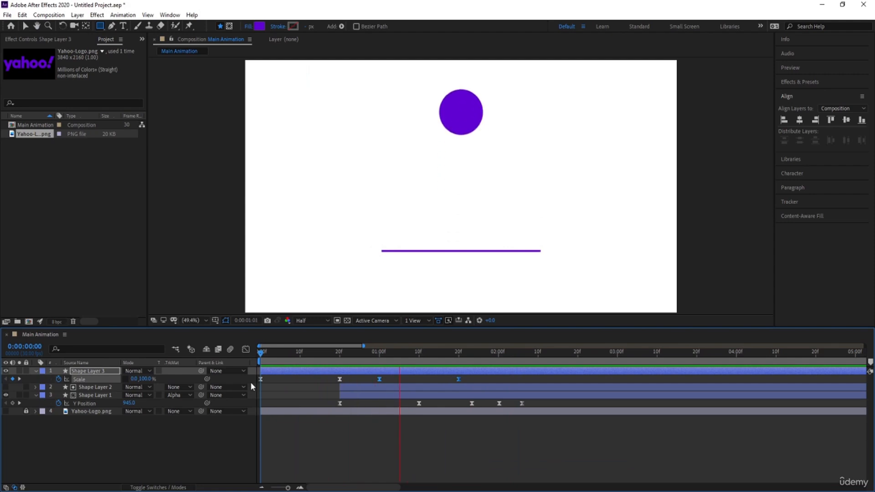
key(space)
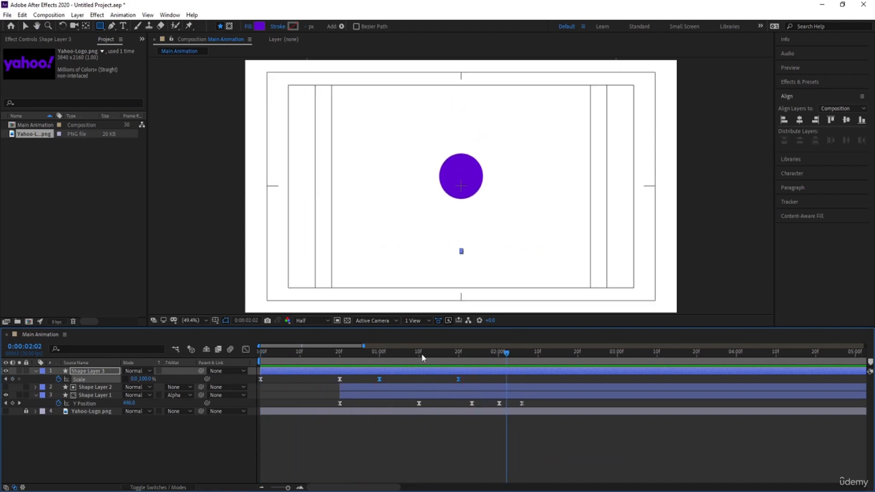
drag(422, 355, 230, 370)
key(space)
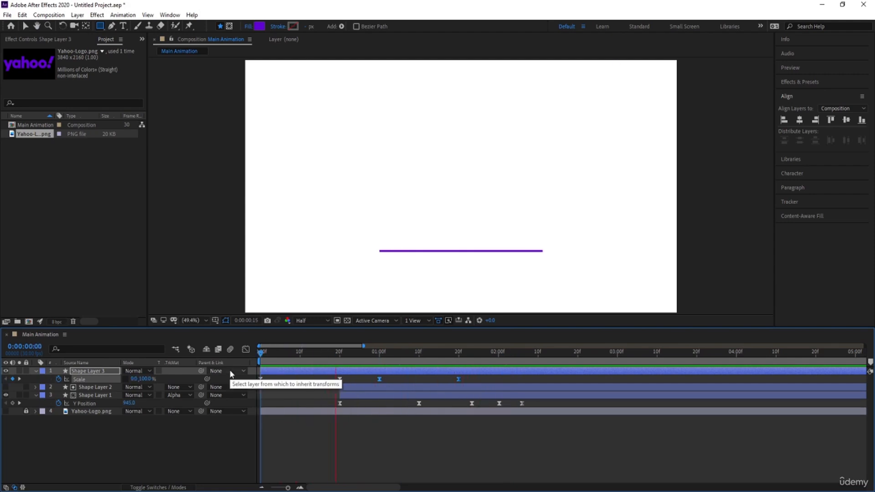
key(space)
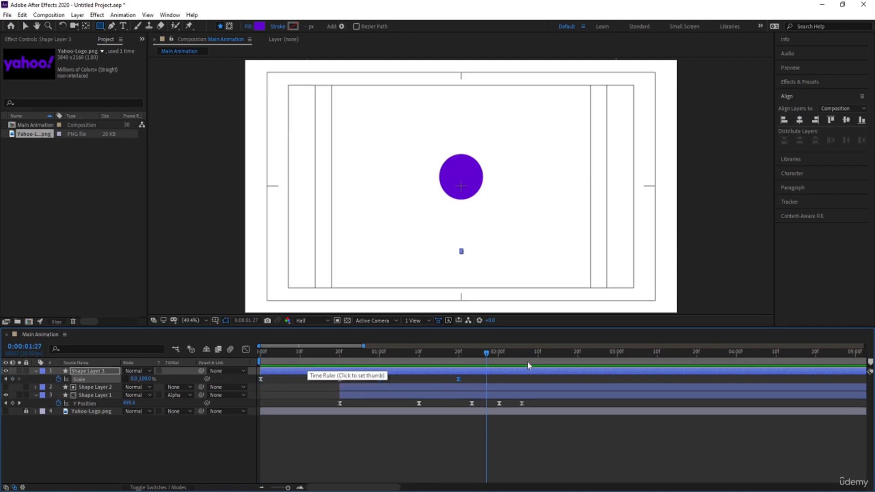
At 0:00:01:23, deselect all layers, pick the Ellipse tool and open its fill options
click(468, 358)
click(469, 360)
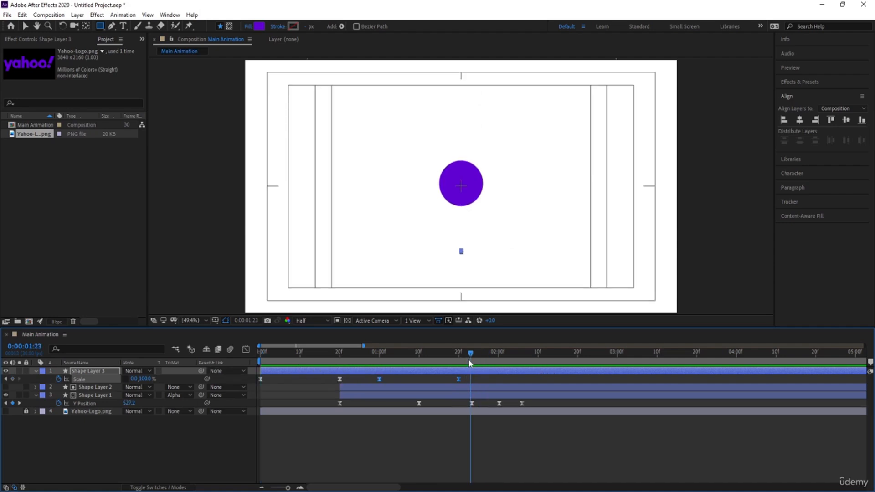
mouse_move(471, 363)
mouse_down()
mouse_move(531, 362)
mouse_move(472, 376)
mouse_up()
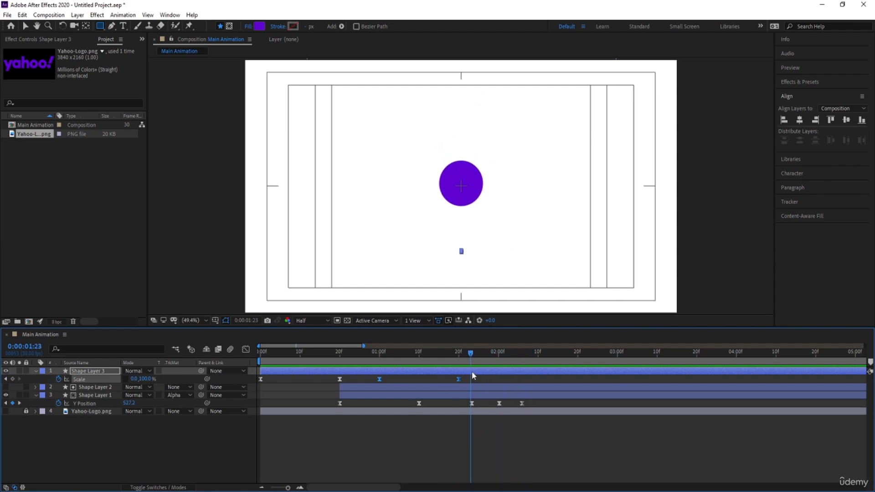
click(171, 452)
drag(100, 26, 123, 47)
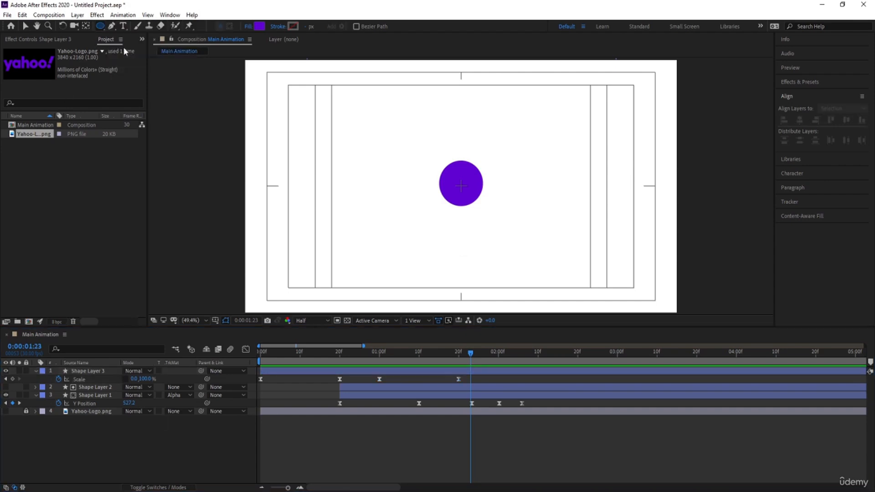
click(250, 26)
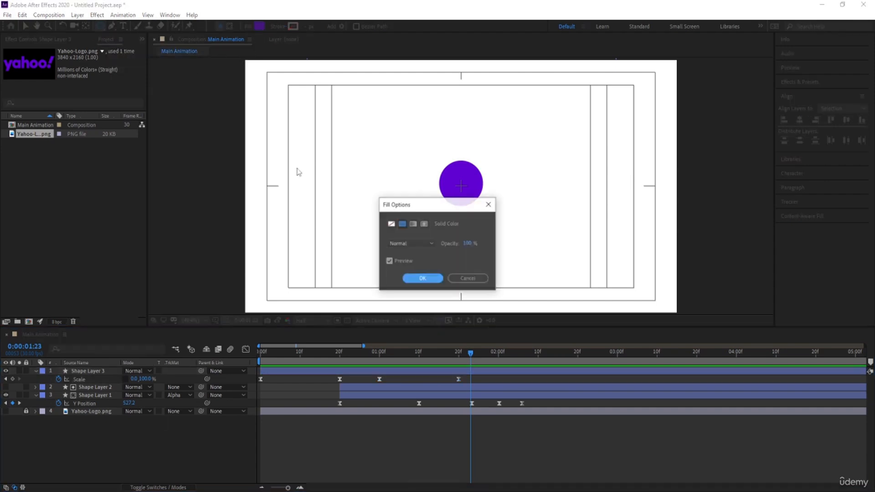